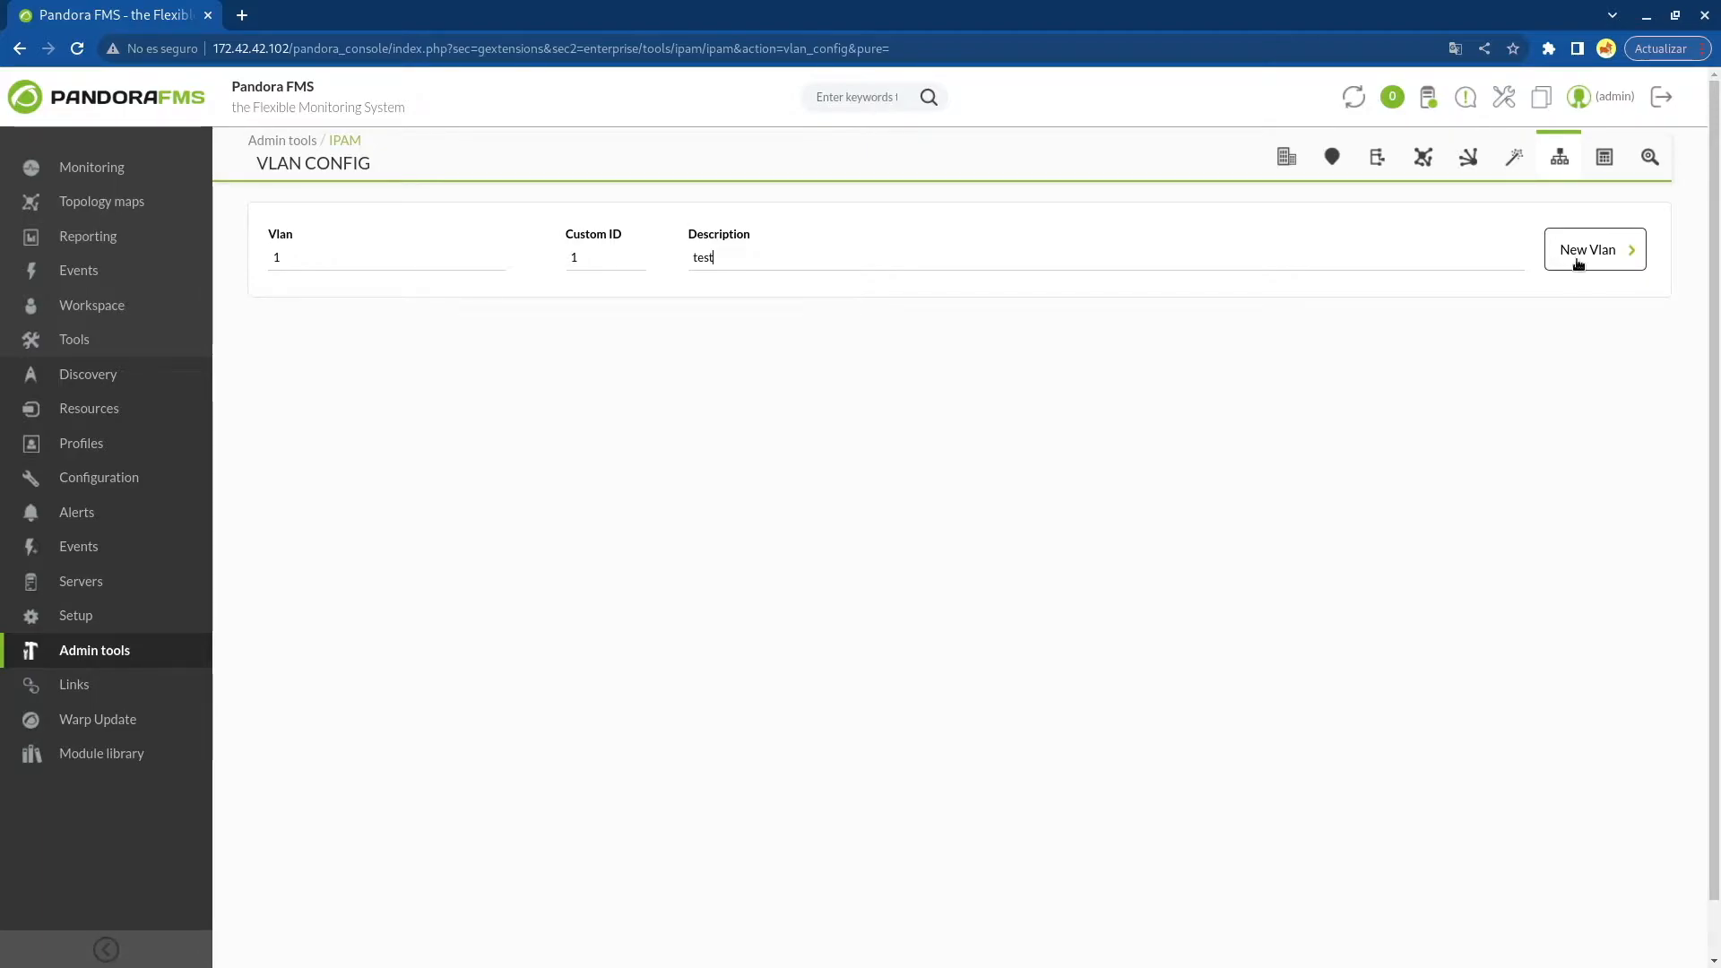
Create VLAN 1 with custom ID 1 and description test, and preview its edit form in a separate tab
left_click(1577, 256)
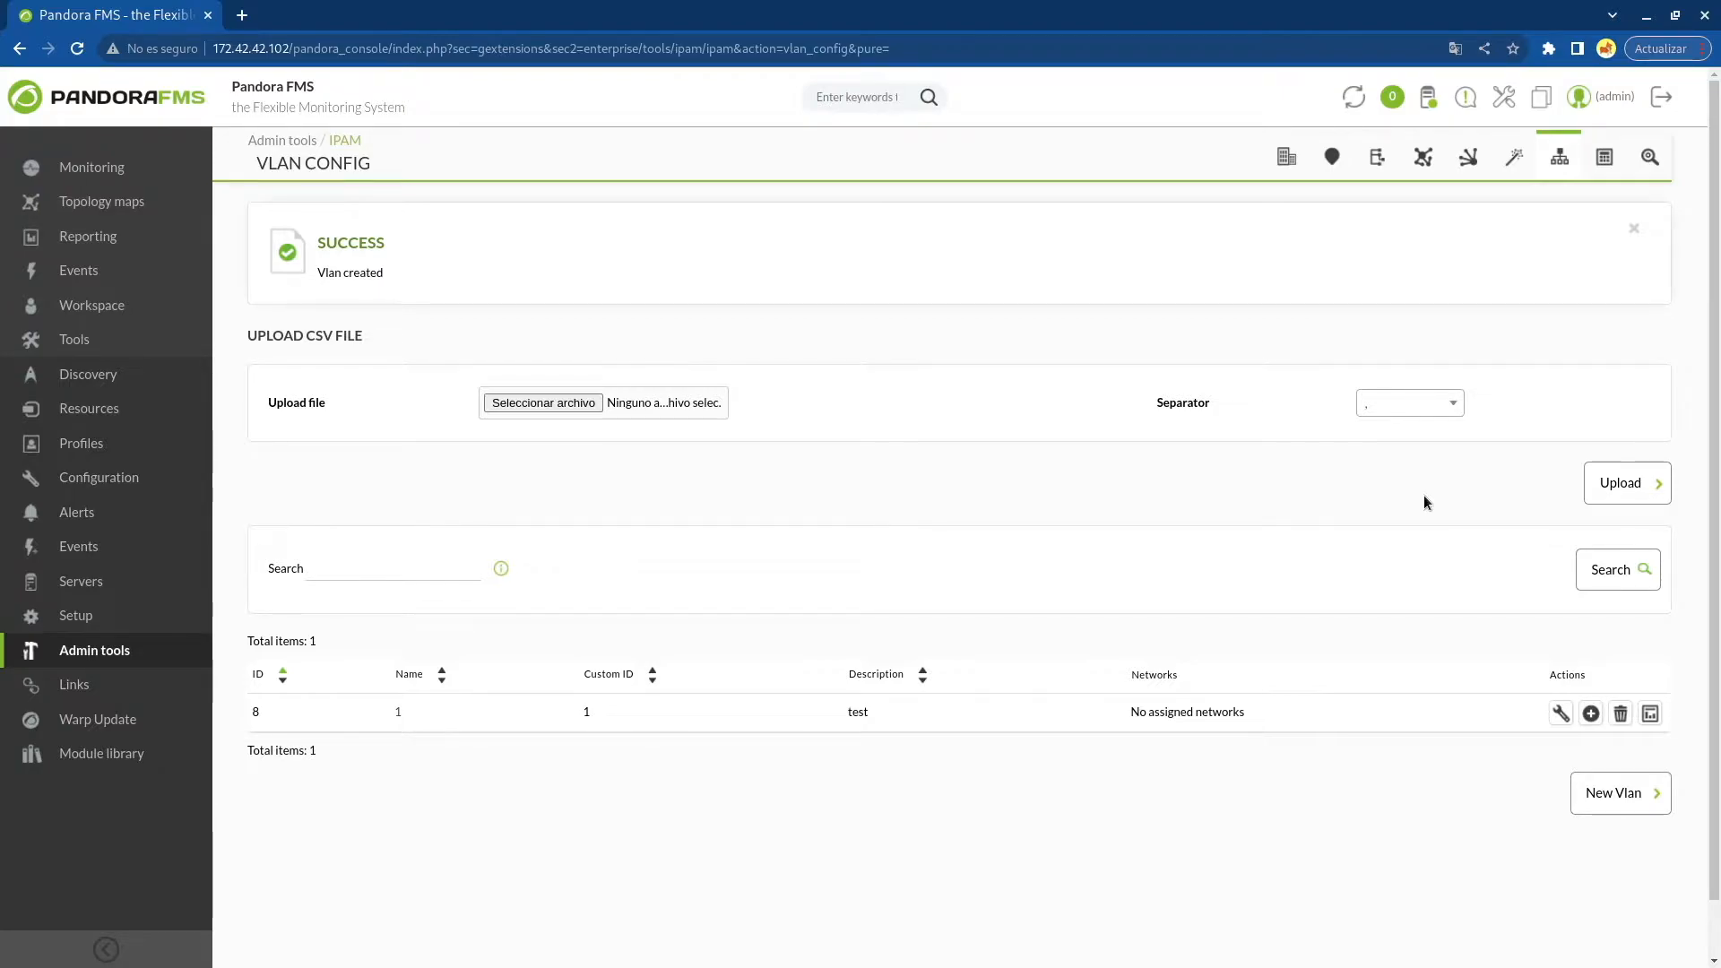
middle_click(1561, 712)
left_click(347, 11)
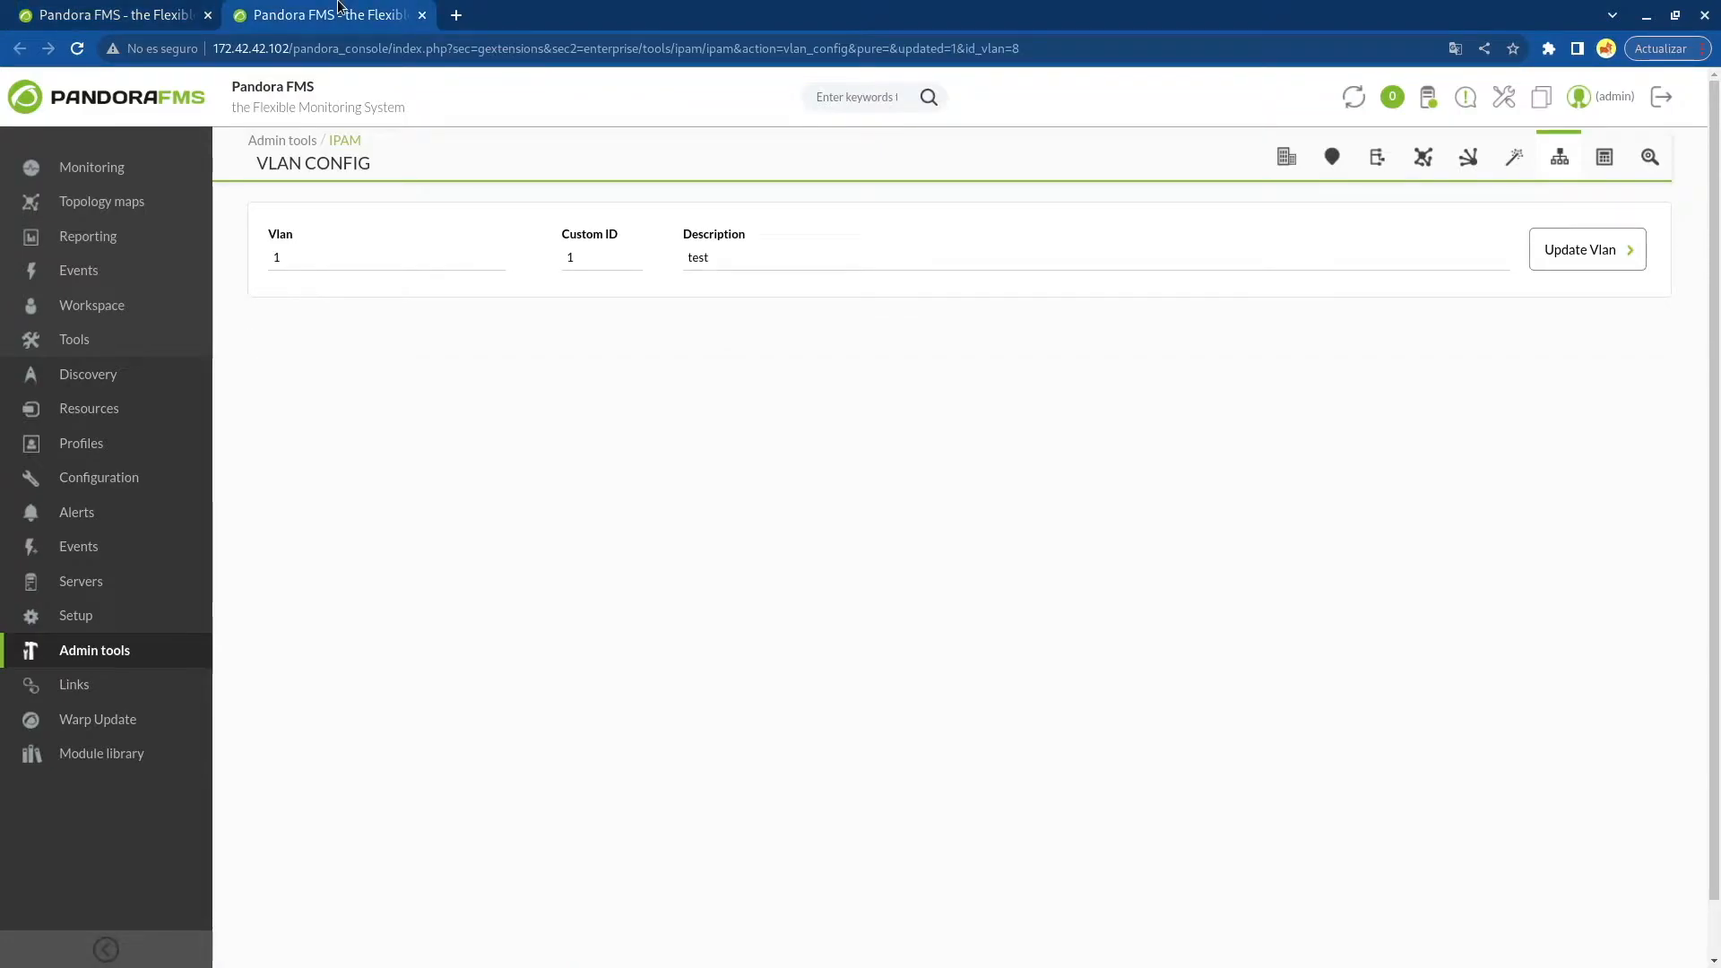
left_click(422, 15)
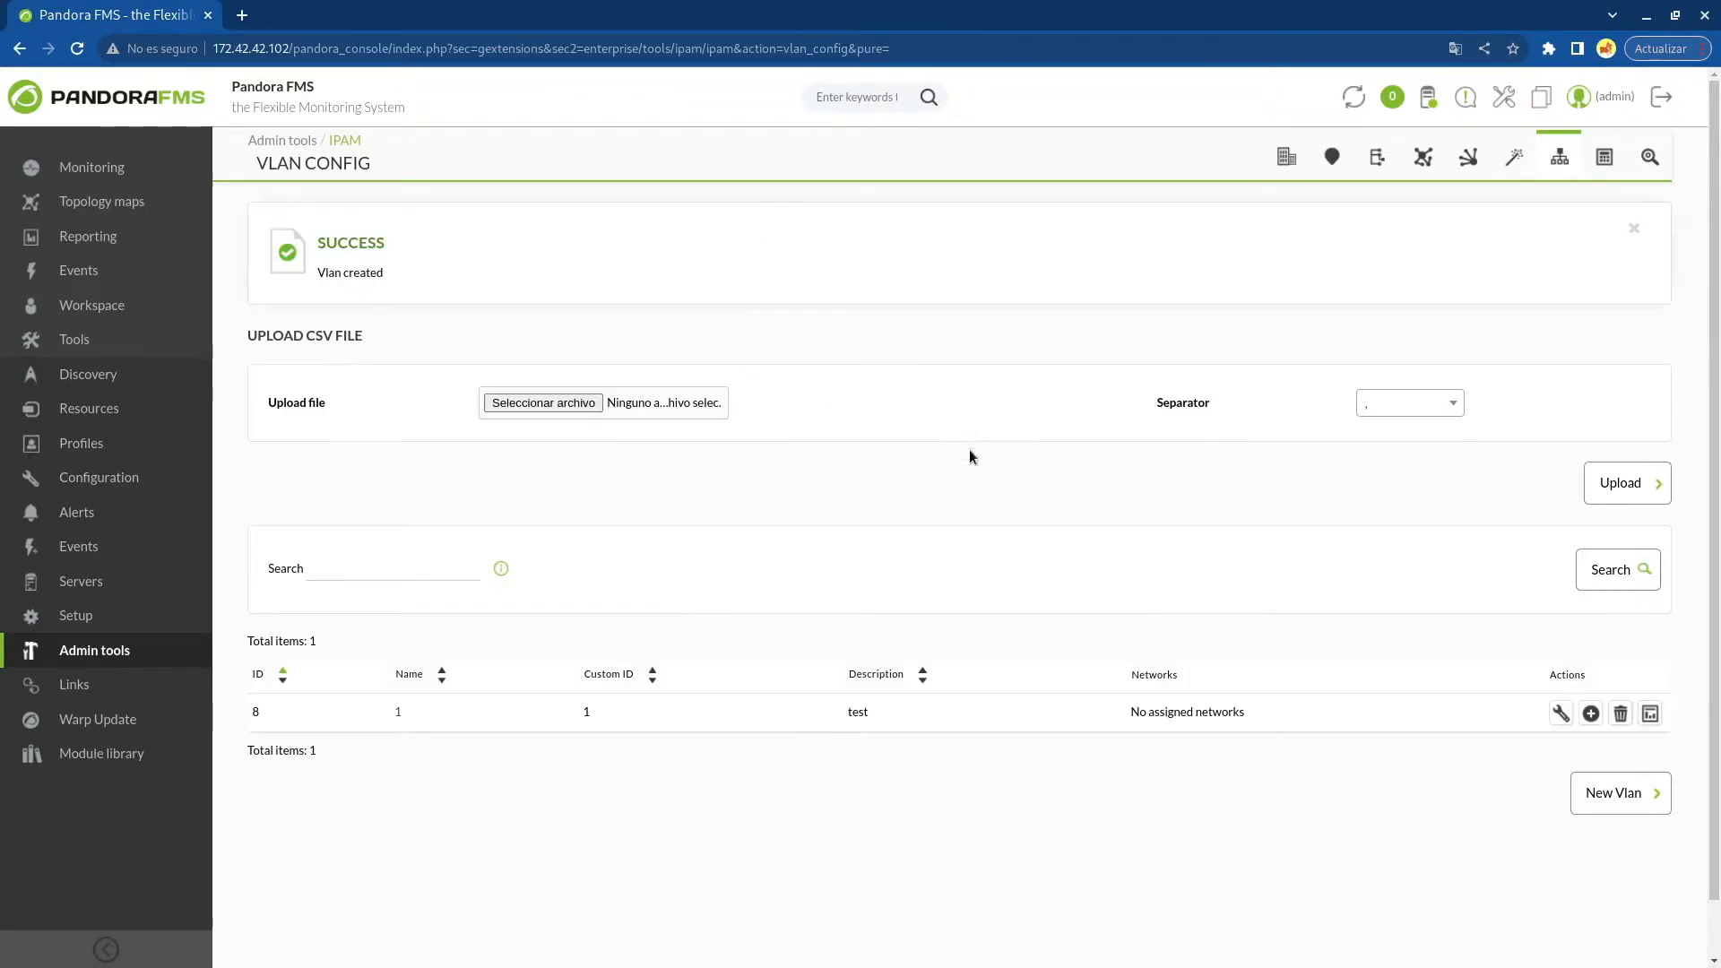
Add the network 192.168.80.0/24 to the VLAN
left_click(1590, 712)
left_click(818, 422)
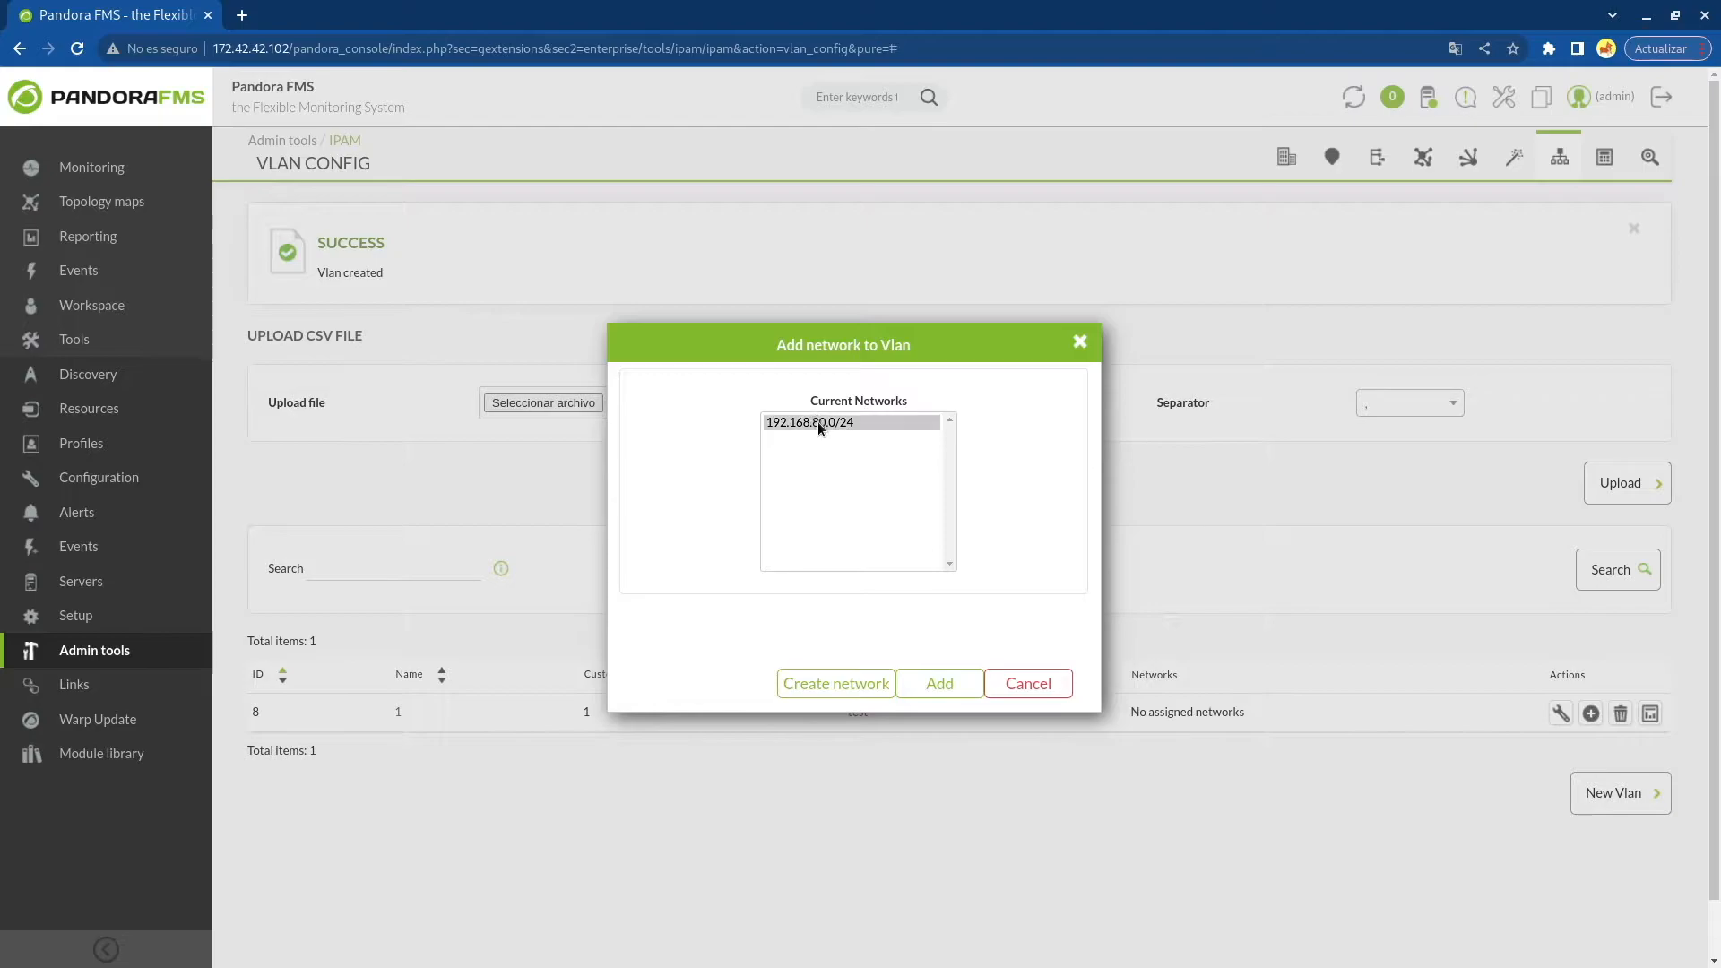
left_click(938, 683)
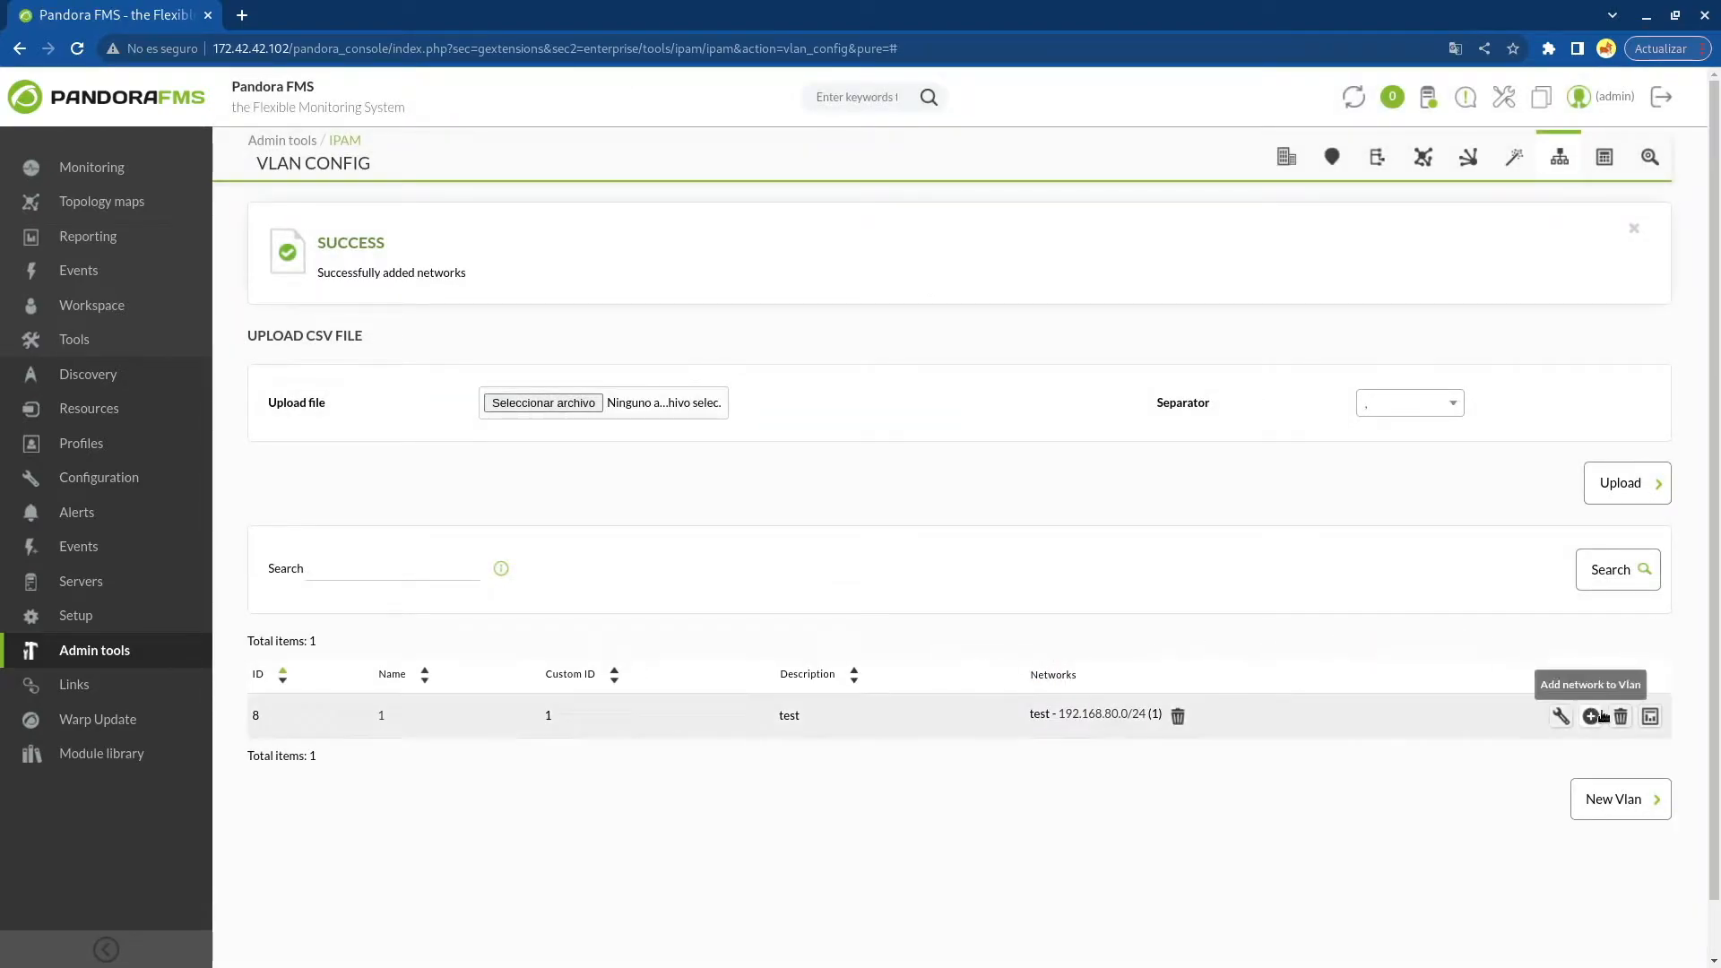
Open the VLAN's statistics in a separate tab and review them
left_click(1650, 717)
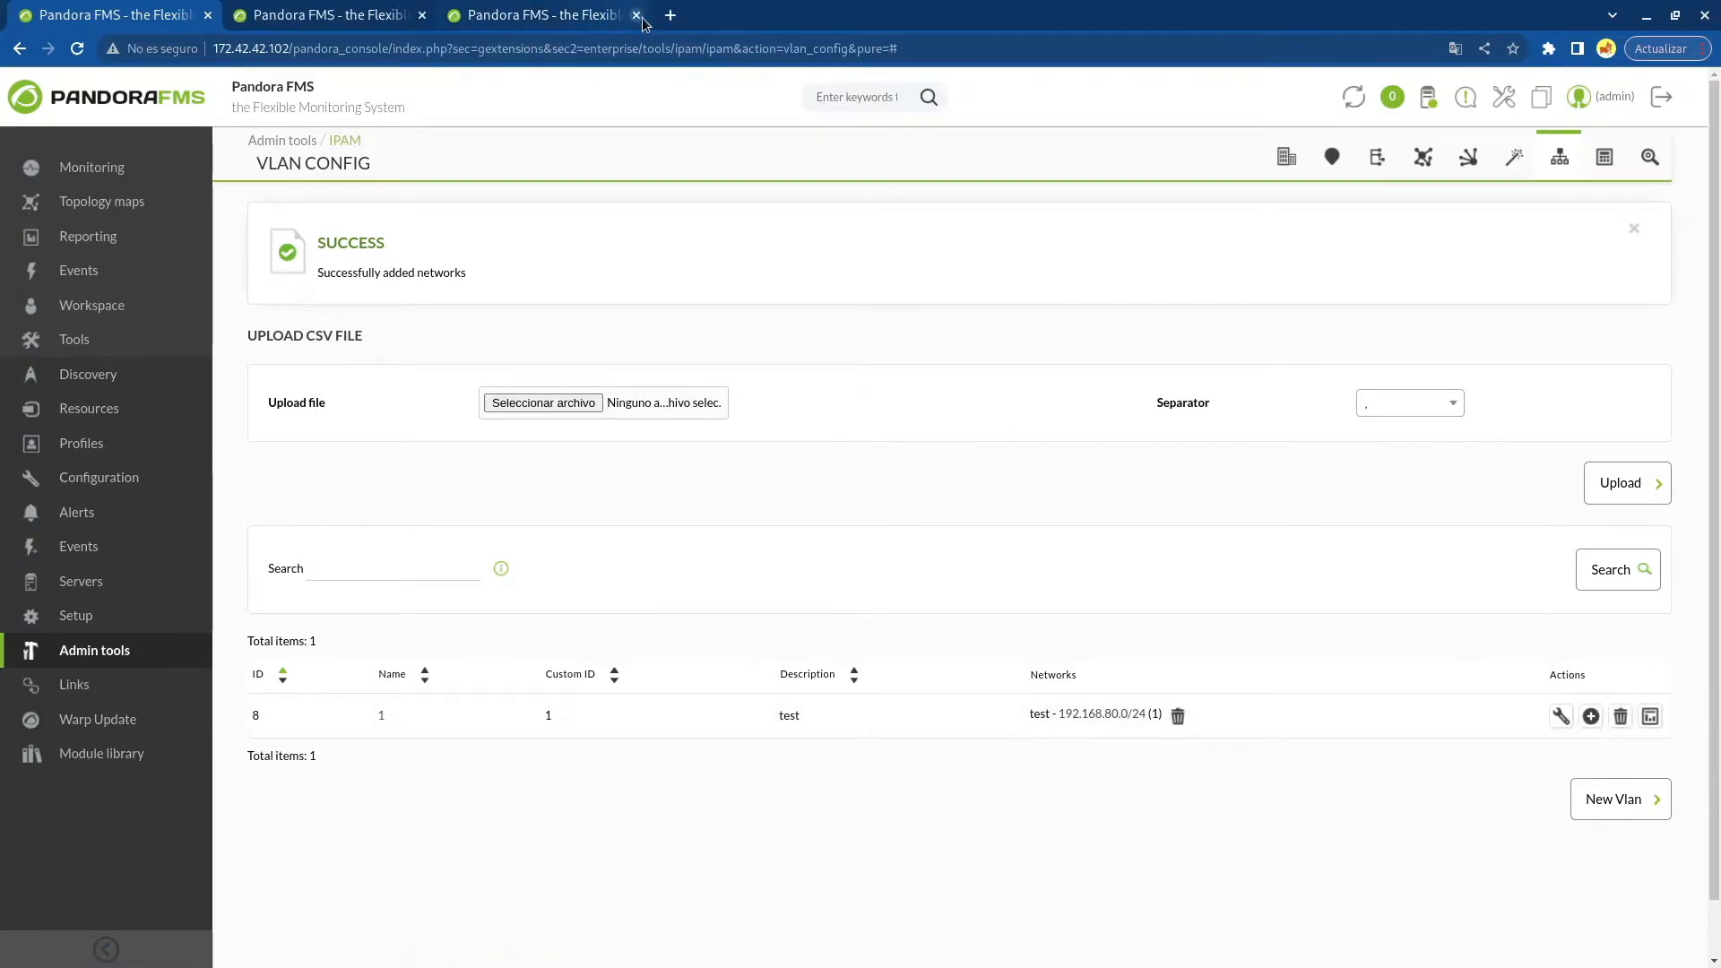
left_click(421, 15)
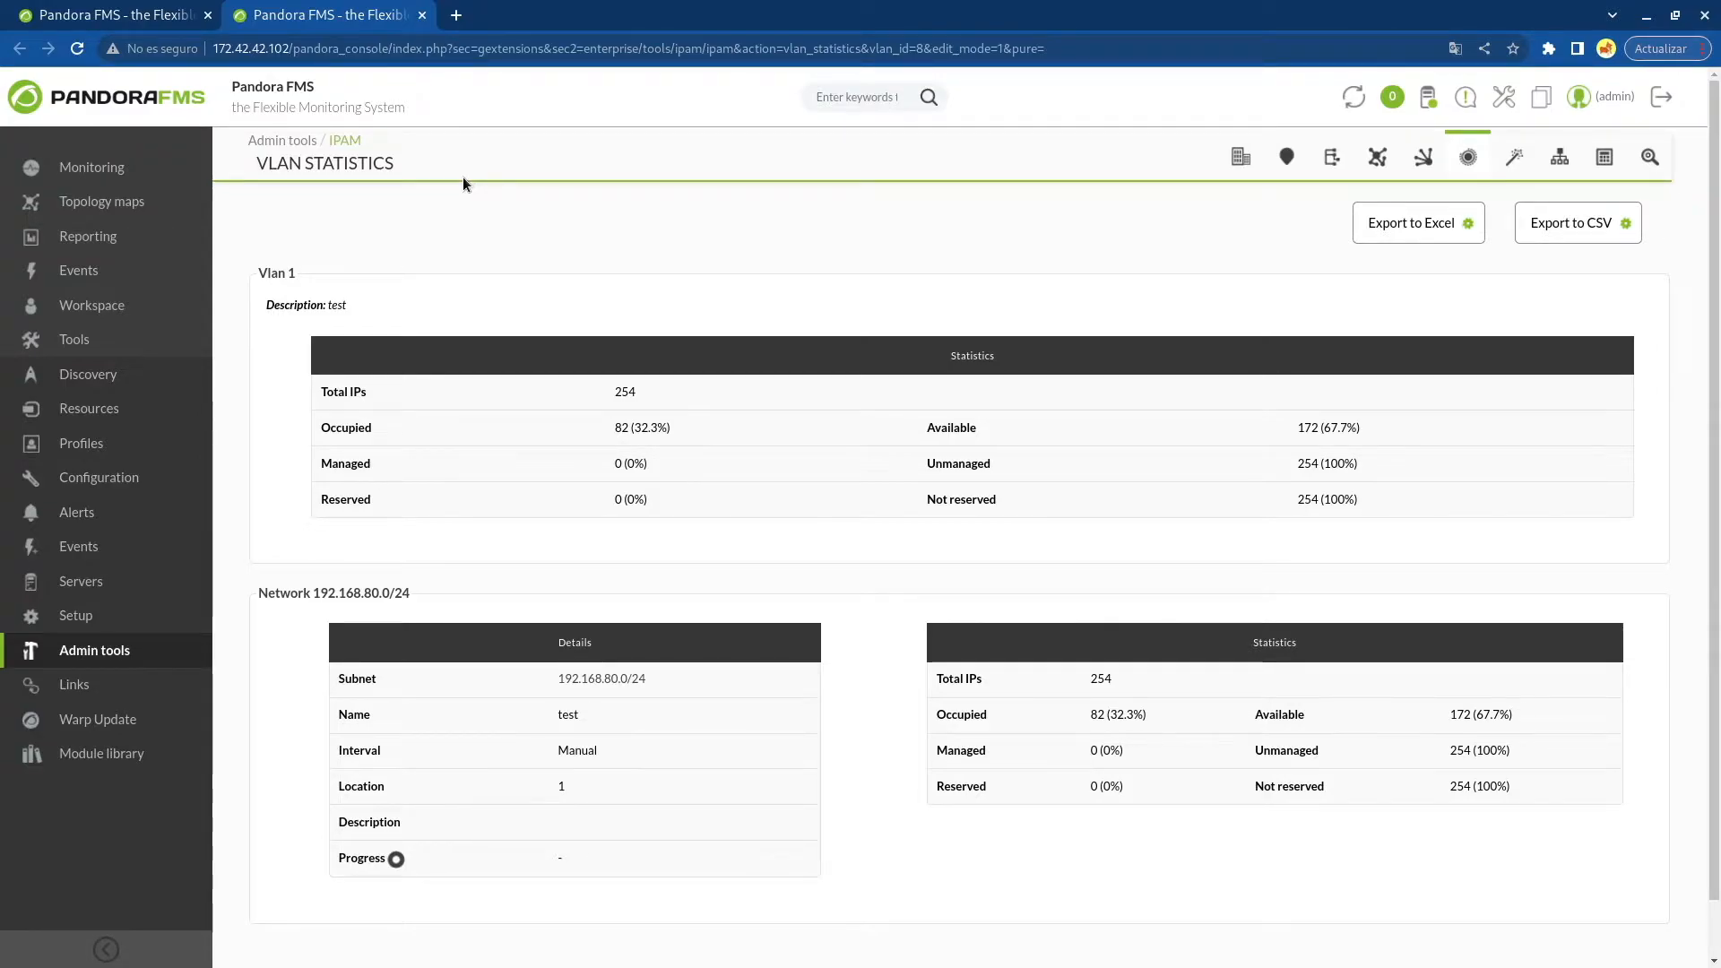
scroll(493, 260, "down", 1)
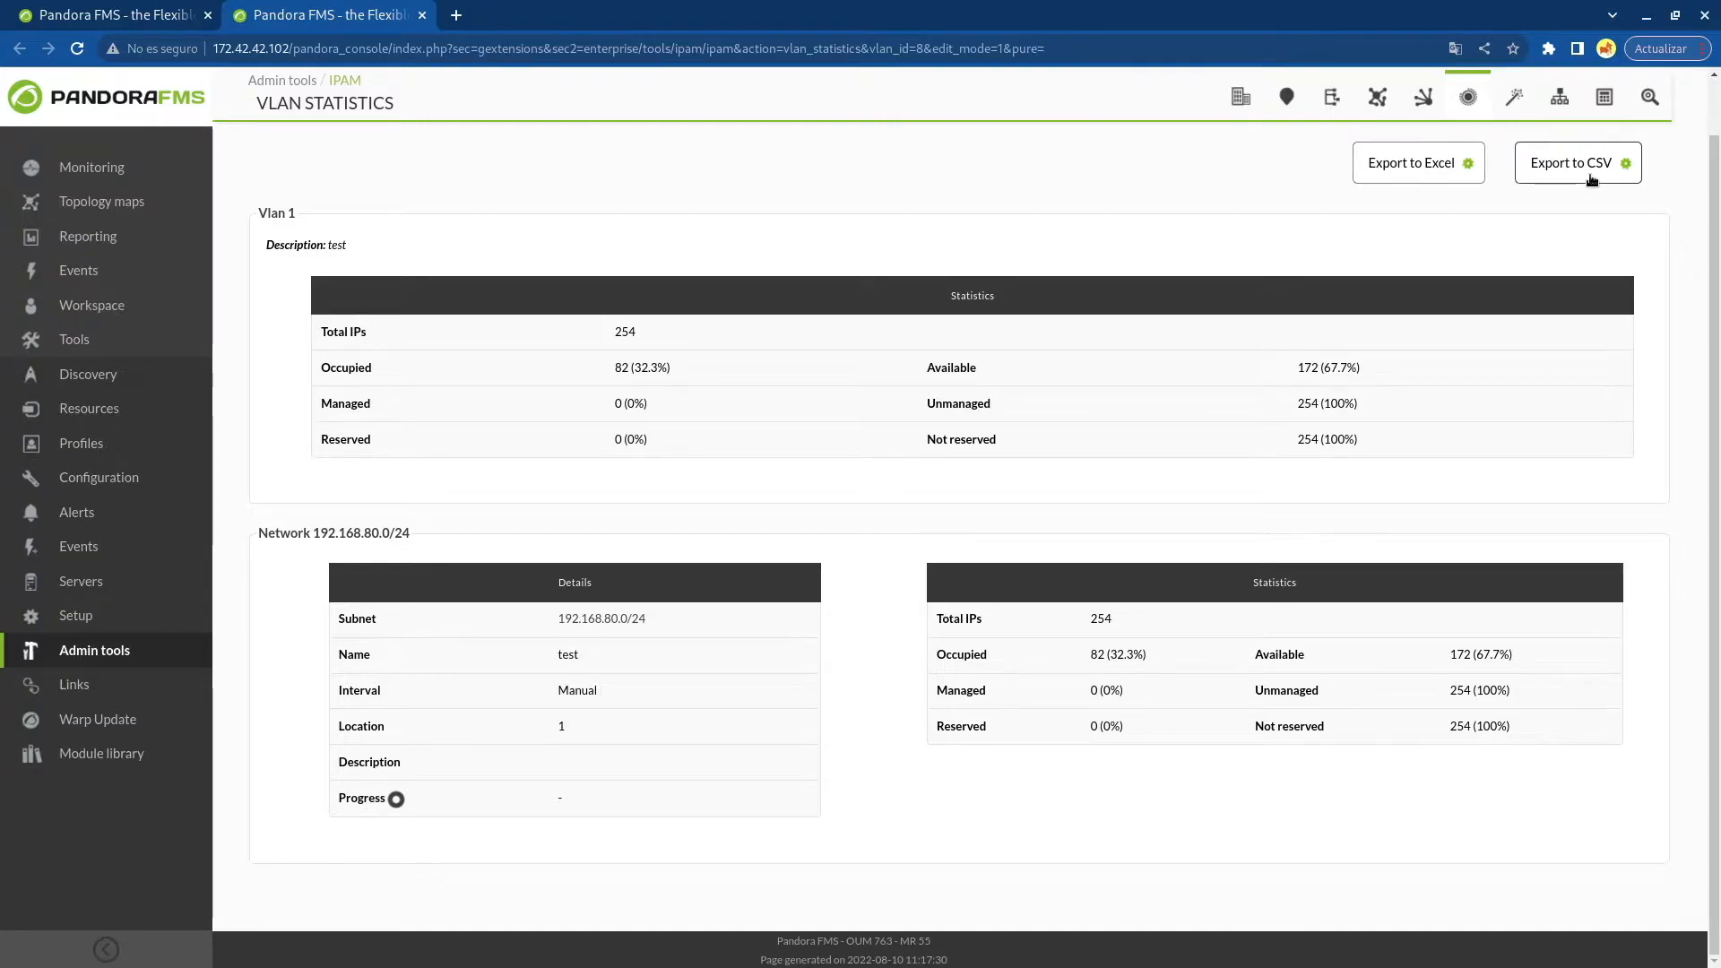
left_click(422, 15)
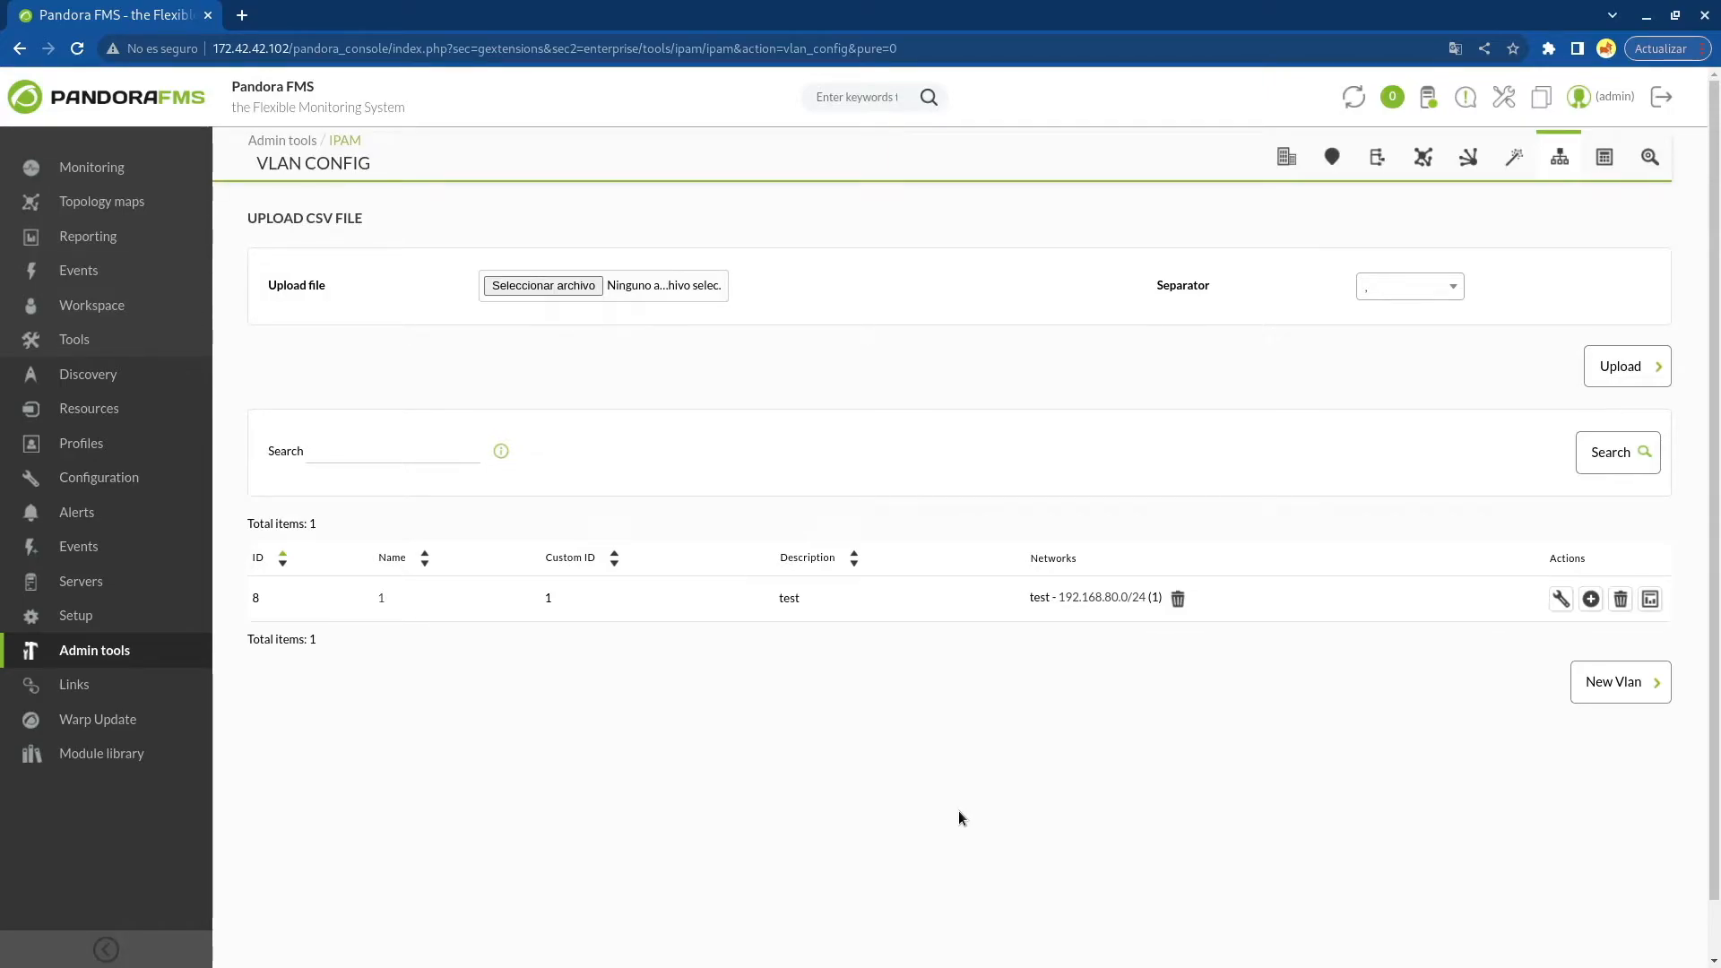
Run the VLAN wizard on address 192.168.50.252 with the device's SNMP community string and SNMP version v.2c
left_click(1506, 162)
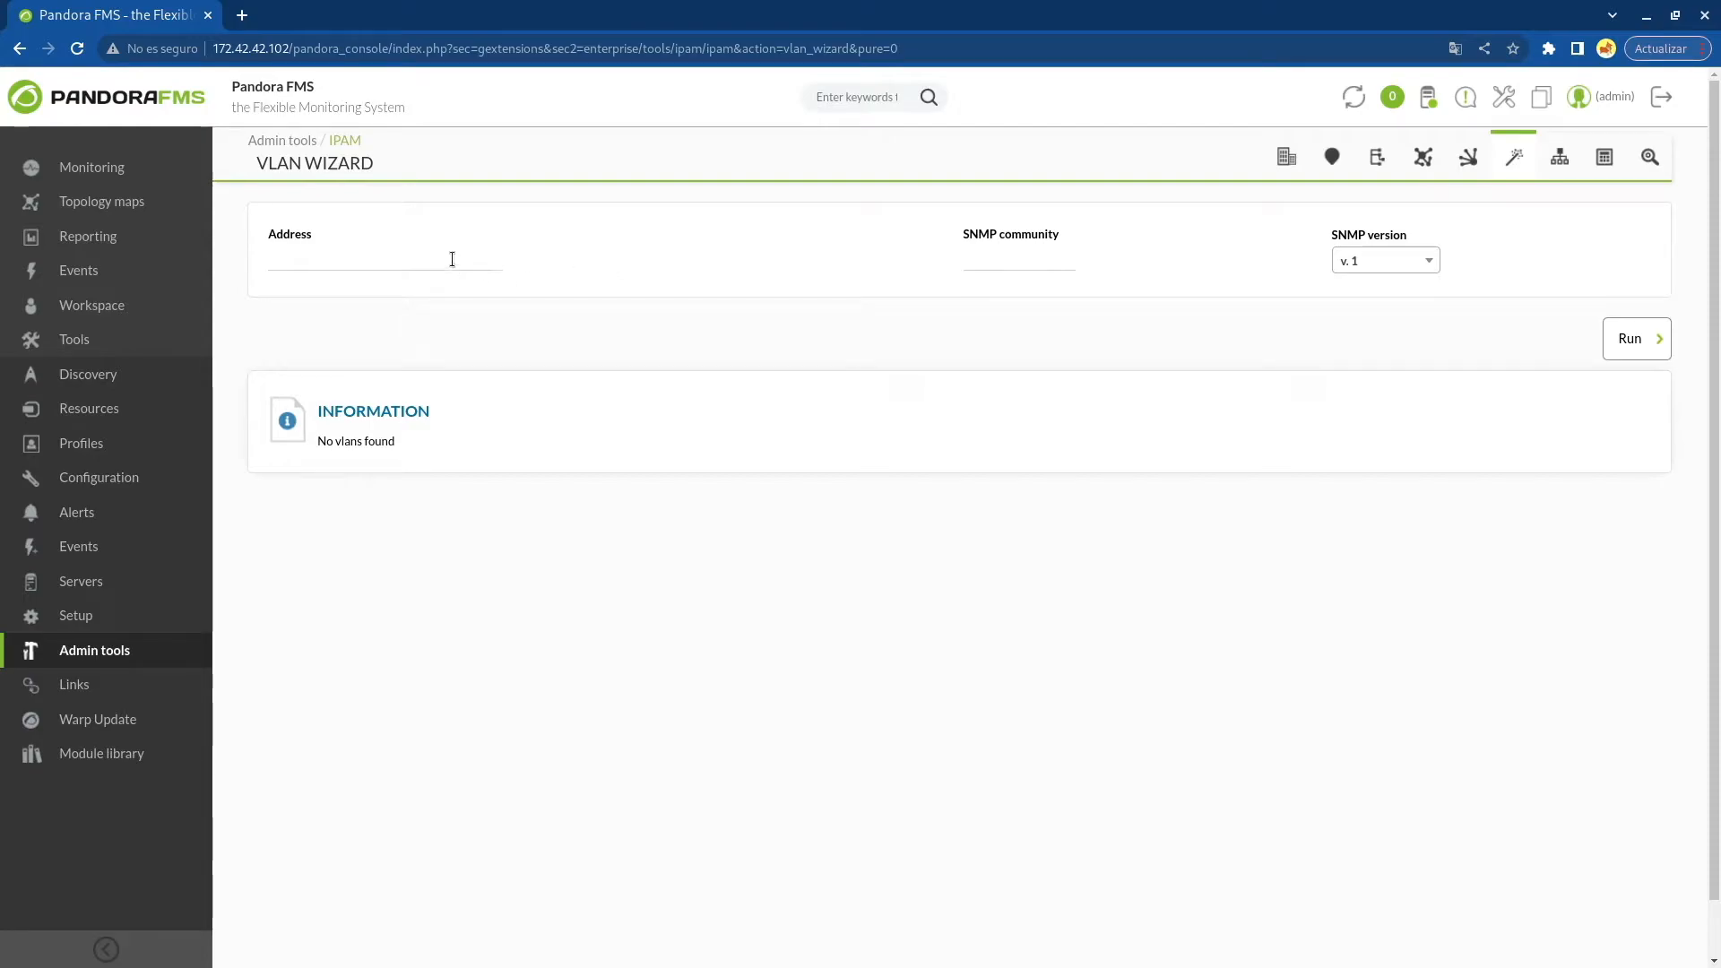
left_click(452, 259)
type("192.168.50.252")
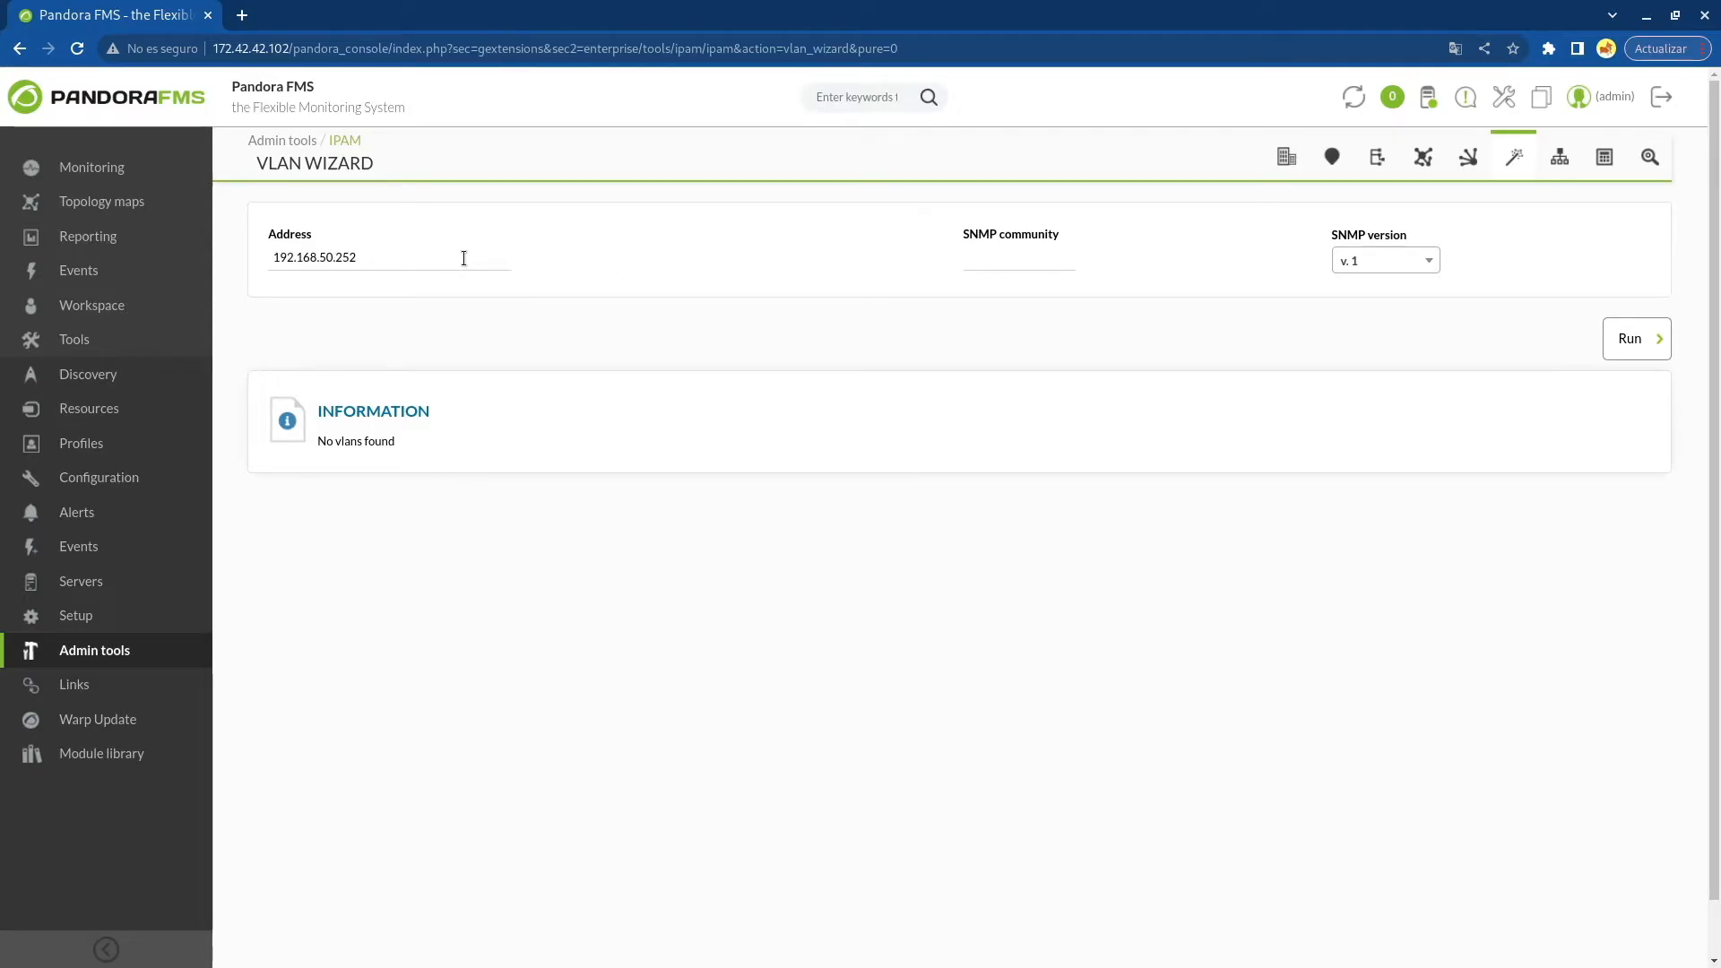
left_click(998, 258)
left_click(1366, 261)
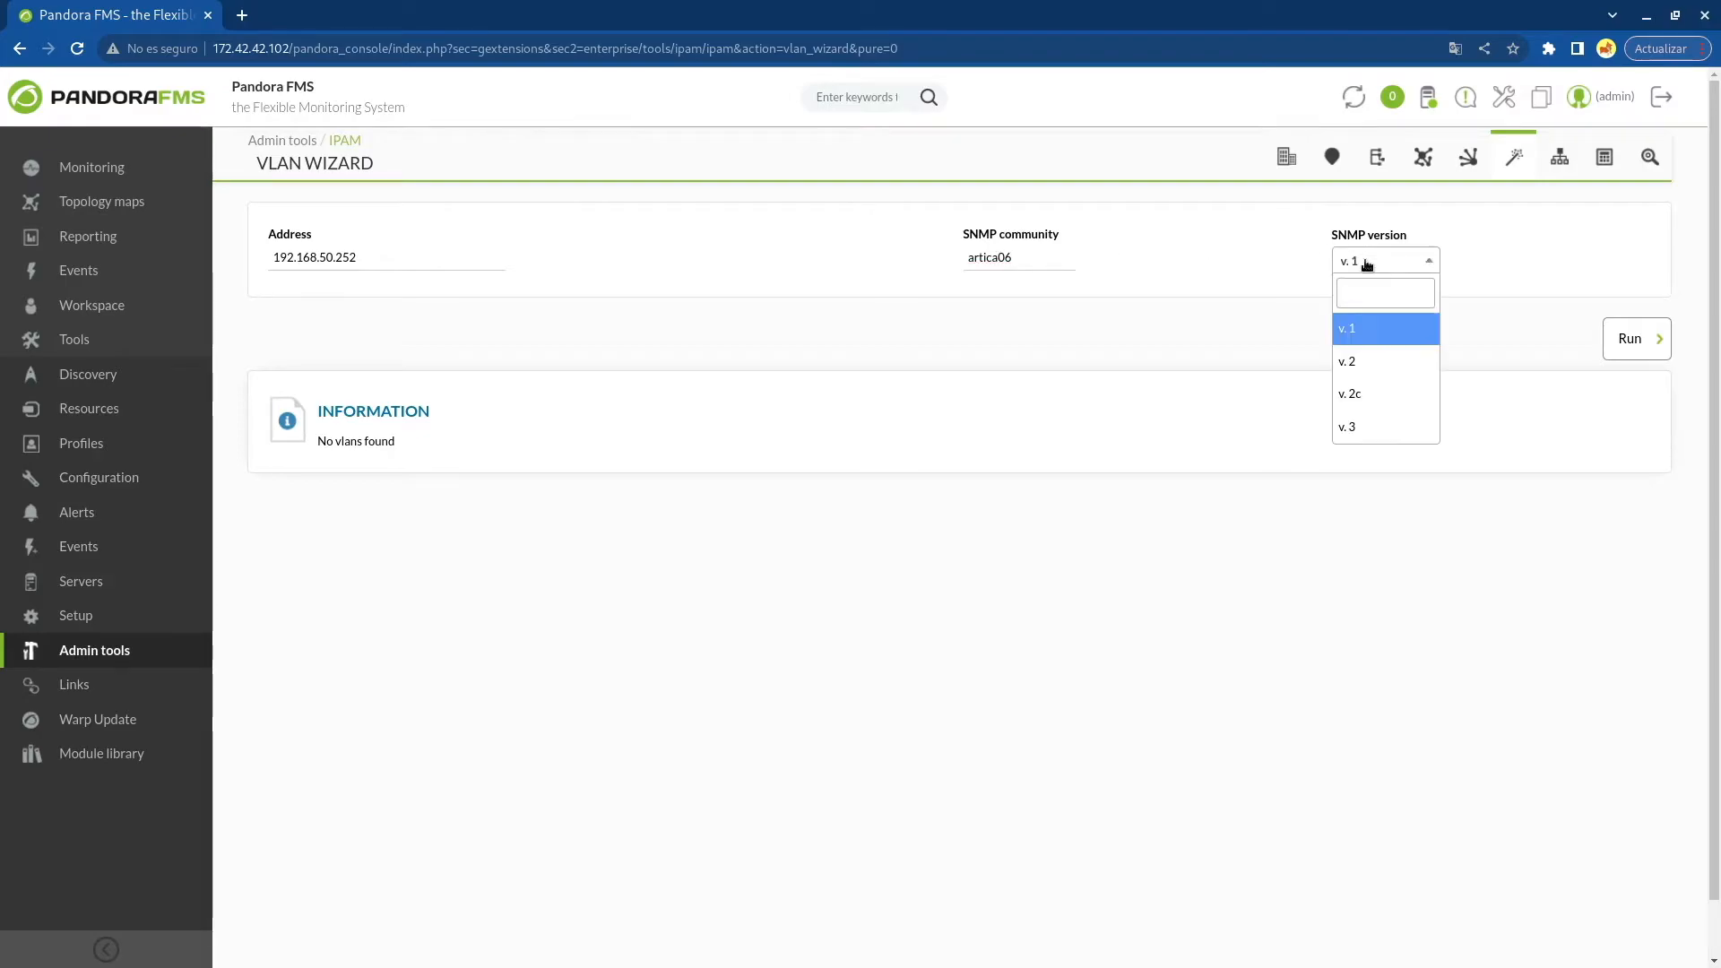
left_click(1370, 393)
left_click(1620, 348)
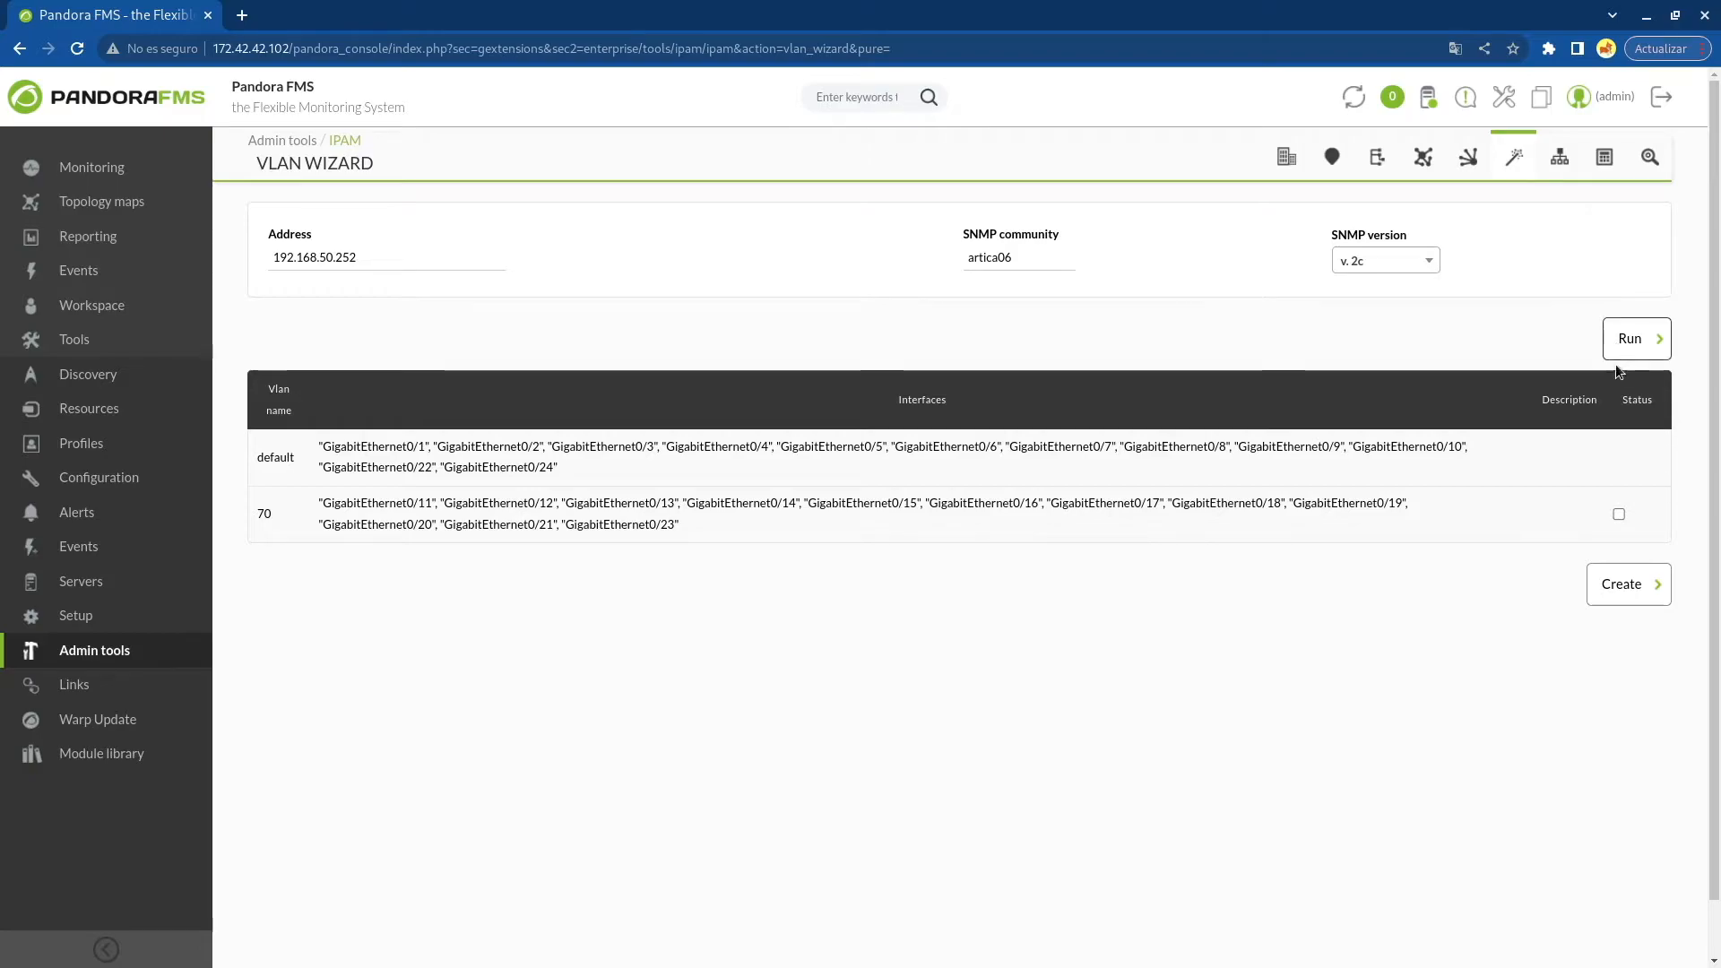
Select VLAN 70 from the wizard results and create it
left_click(1619, 513)
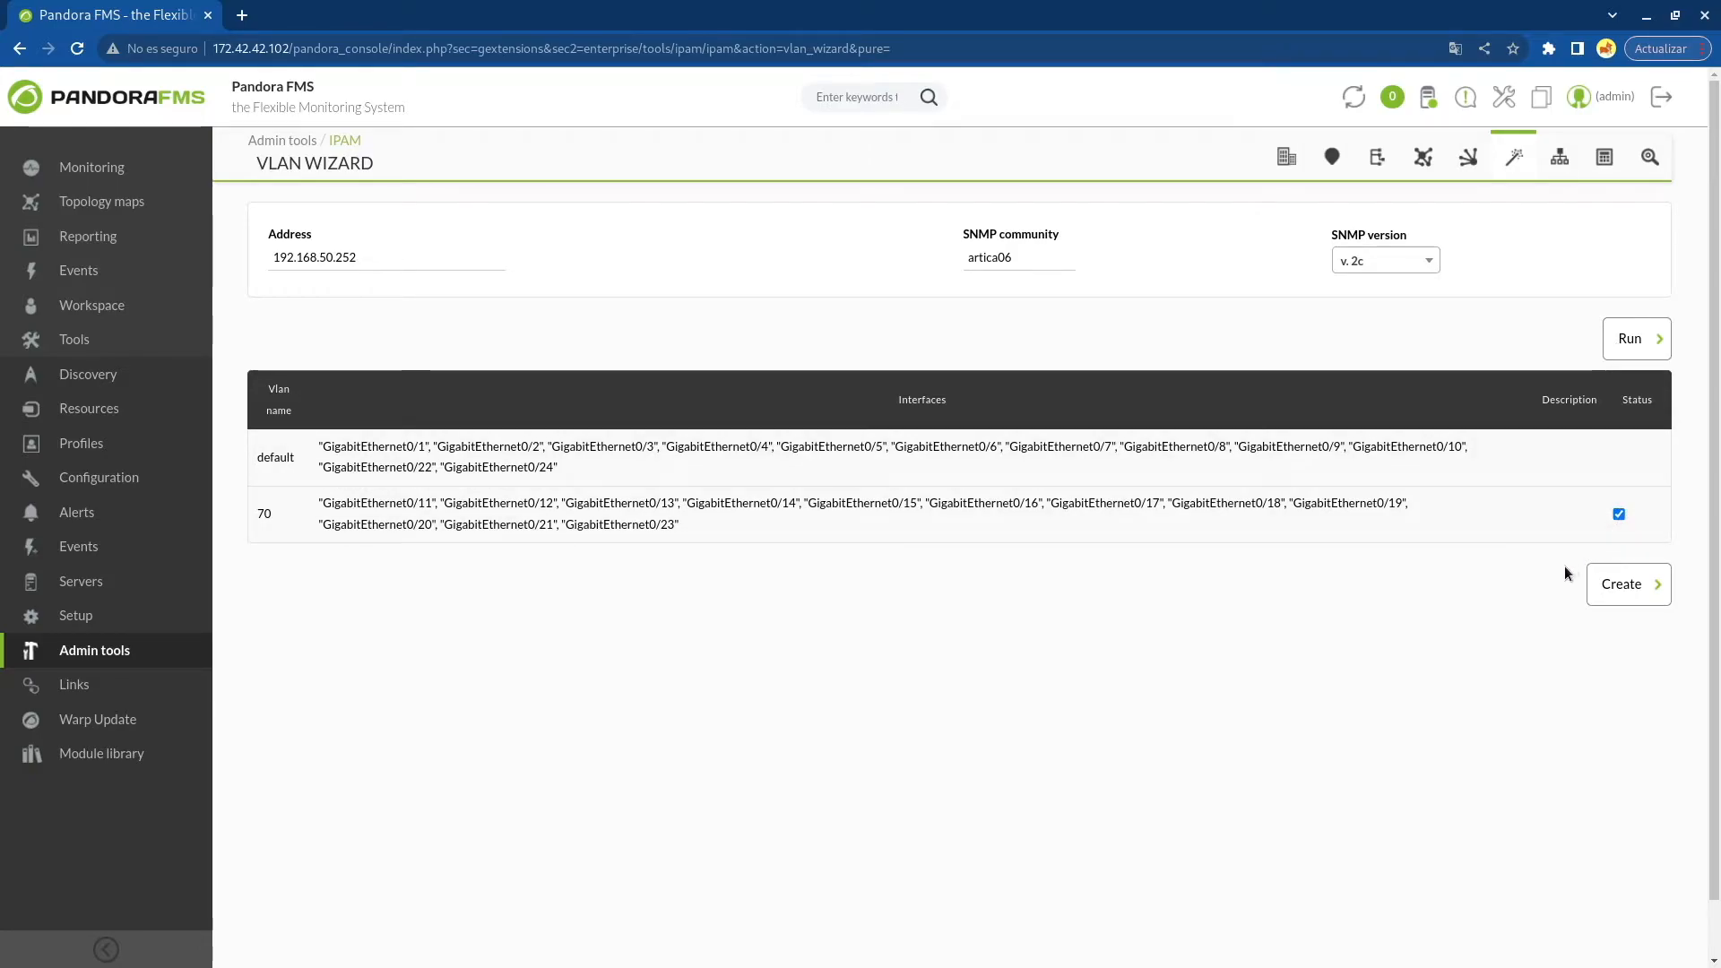
left_click(1618, 588)
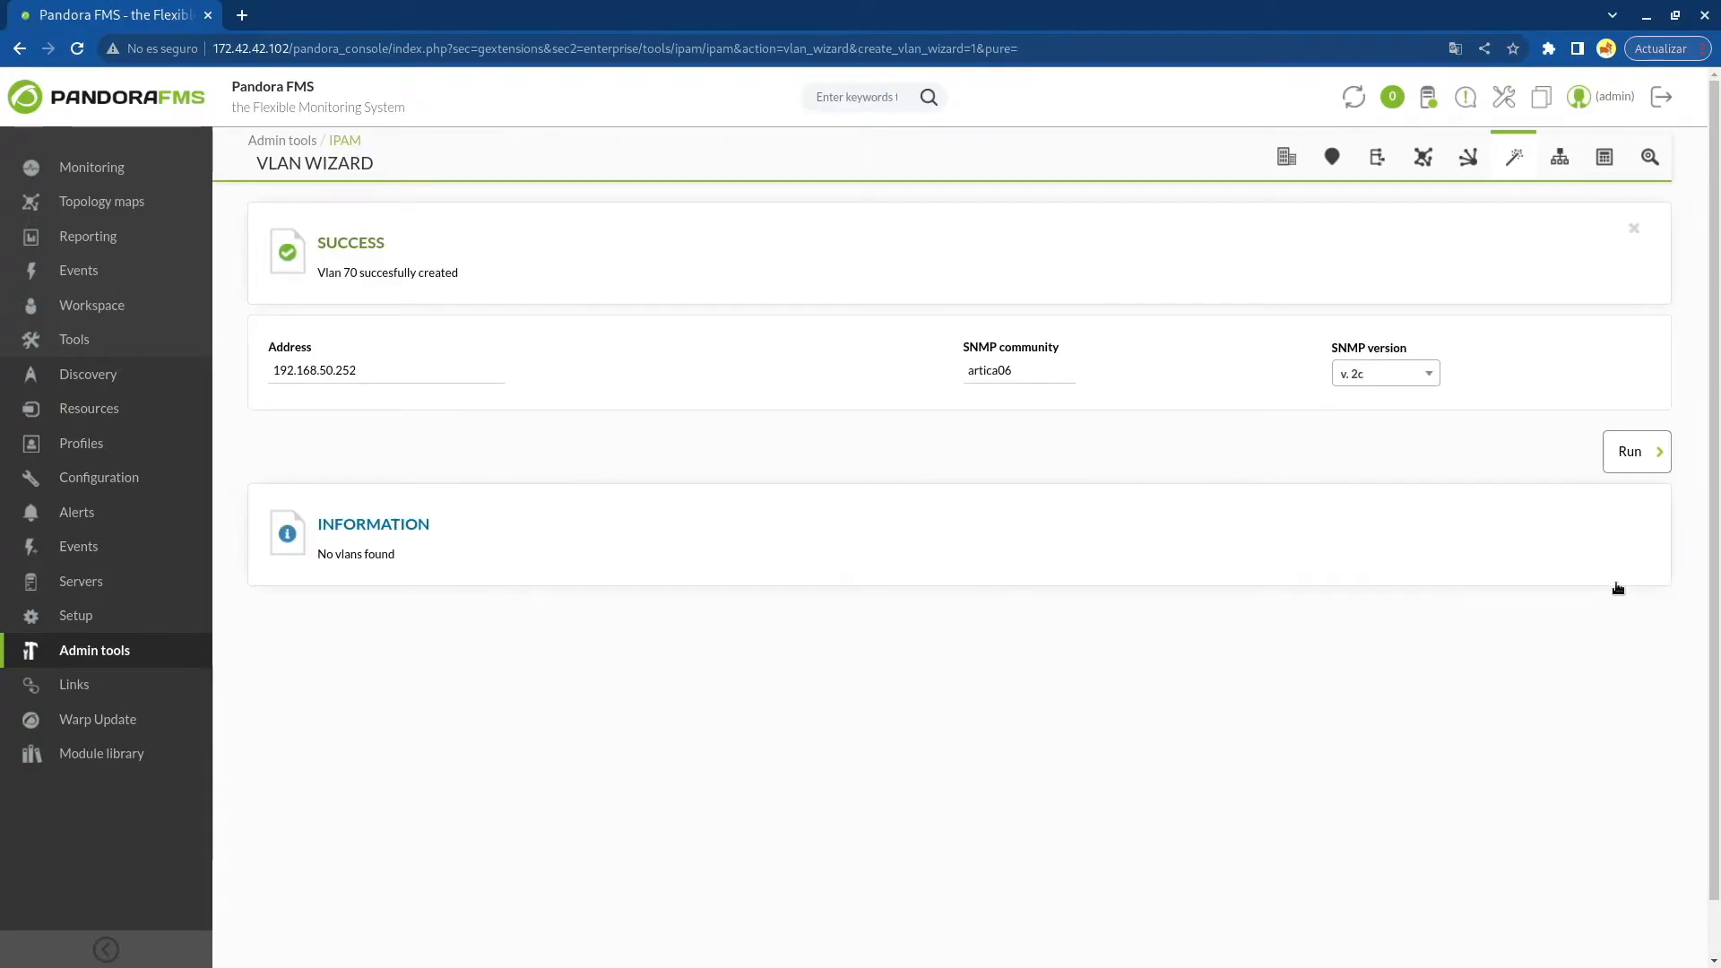
Open the VLAN configuration list to review the created VLANs
left_click(1558, 159)
left_click_drag(658, 636, 862, 643)
left_click(848, 690)
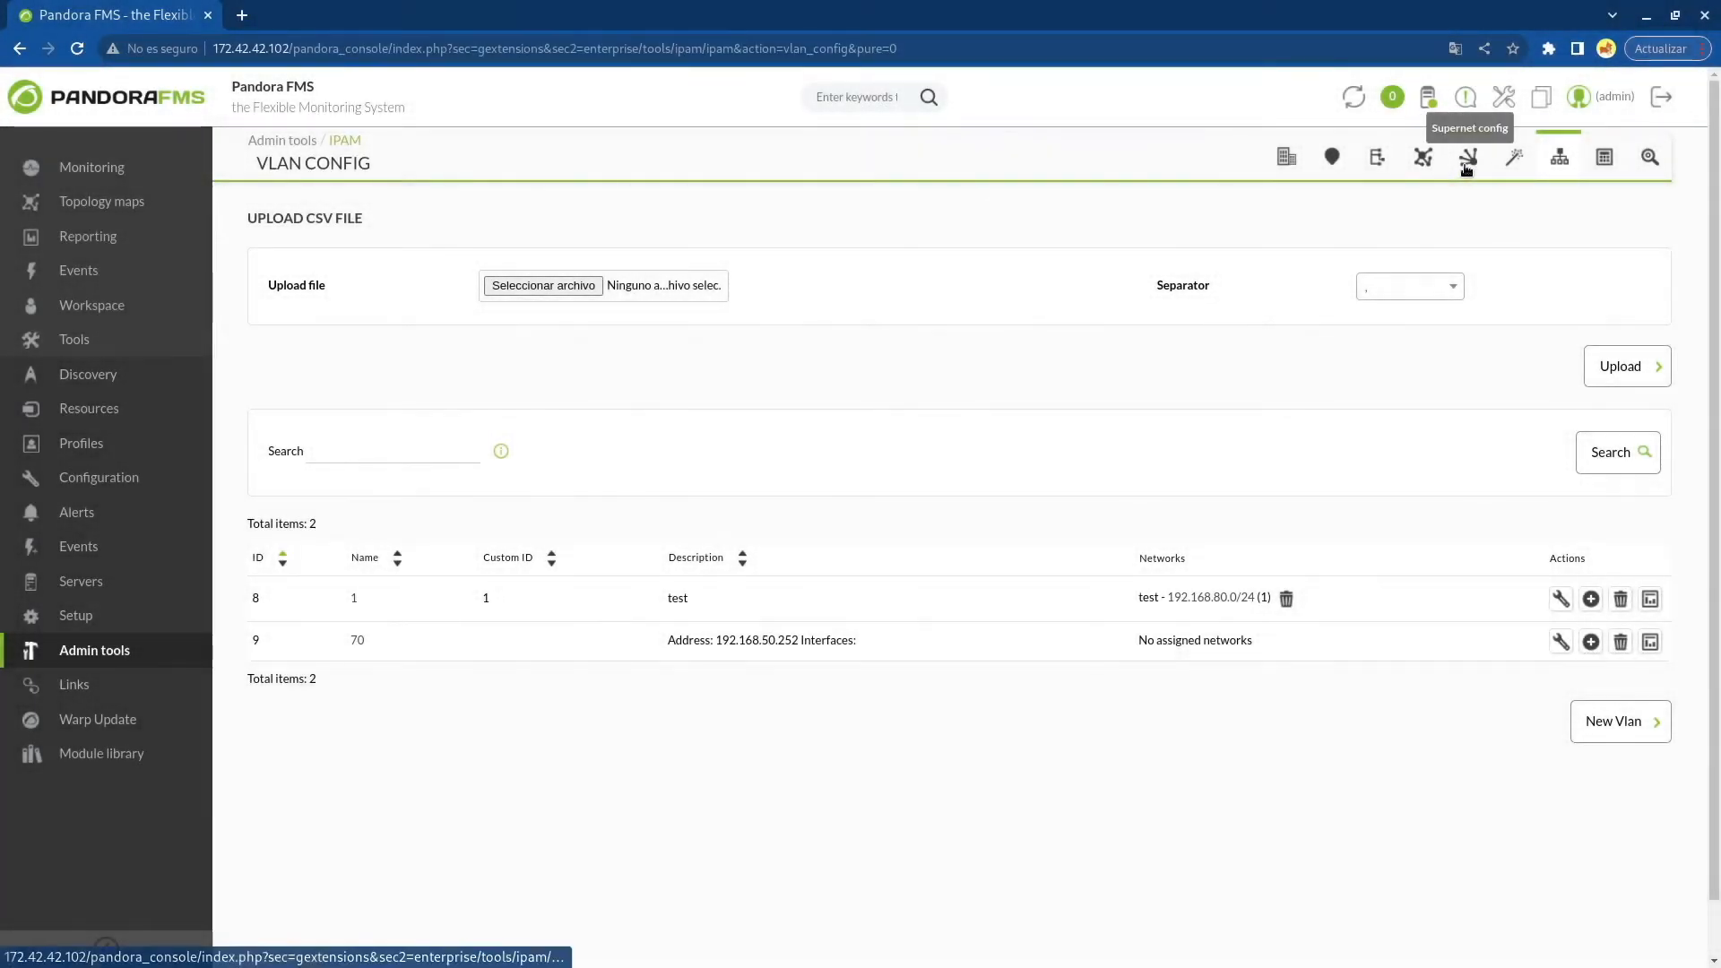
Start a new supernet named Supernet1 with address 192.168.80.0, mask 255.255.254.0 and subnetting mask 255.255.255.0
left_click(1469, 161)
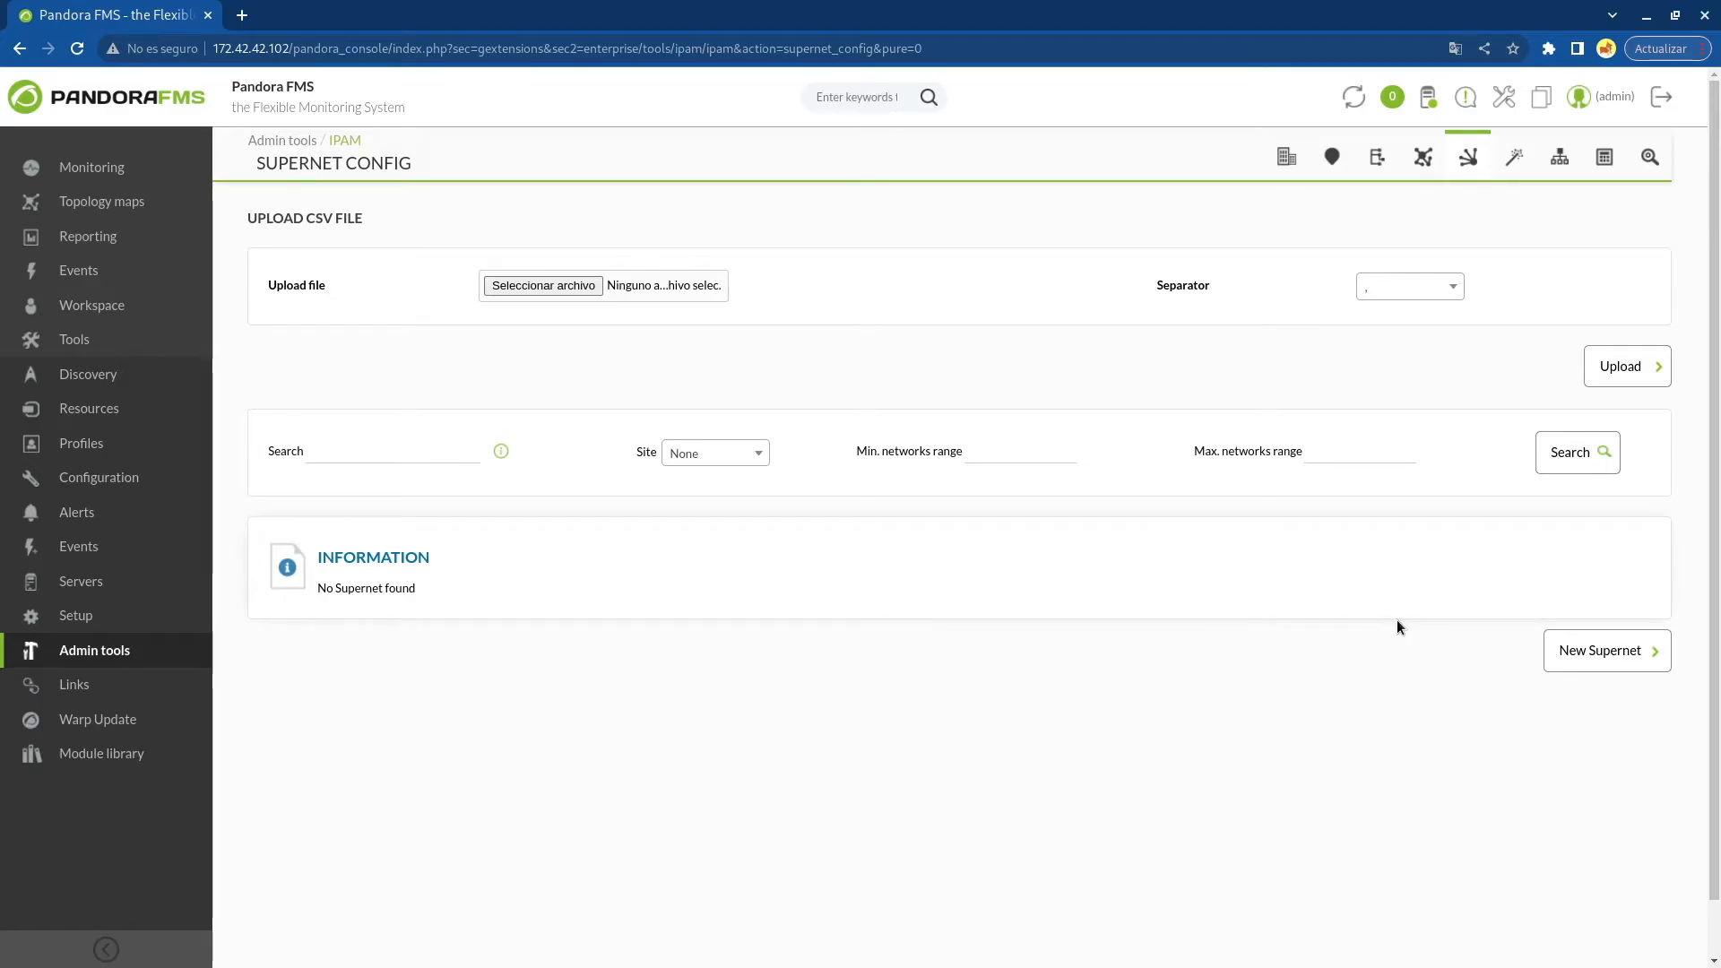
left_click(1583, 647)
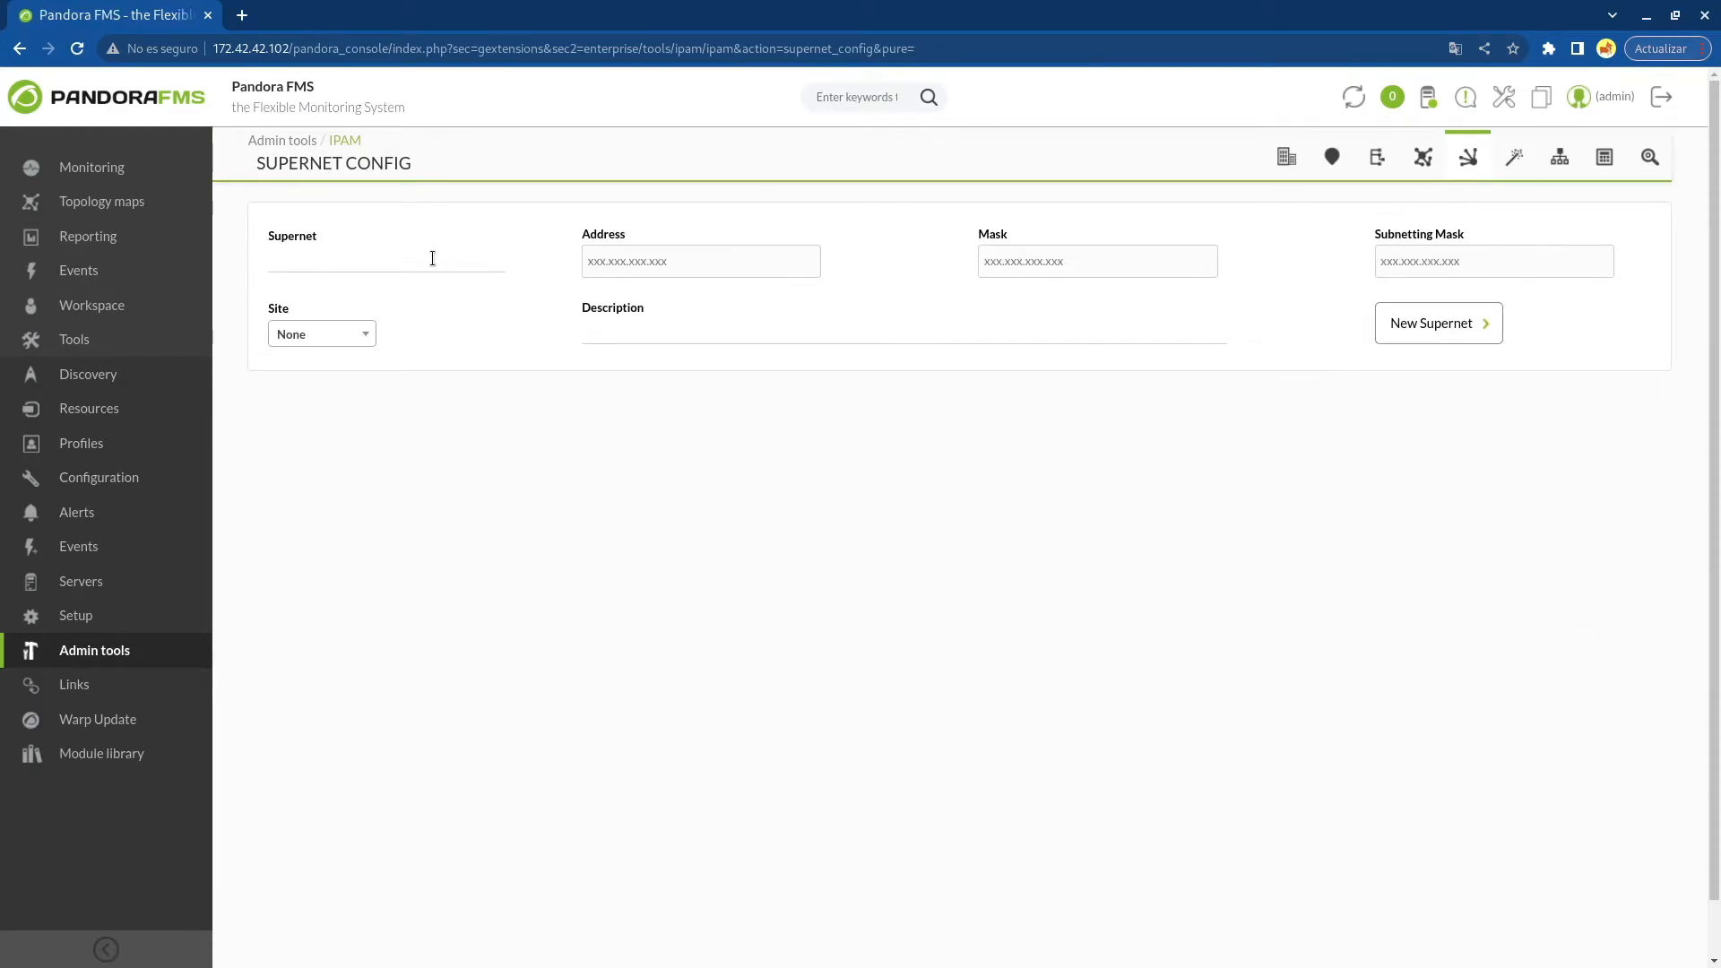
type("Supernet")
type("19")
type("2.168.80.0")
key("Tab")
type("25")
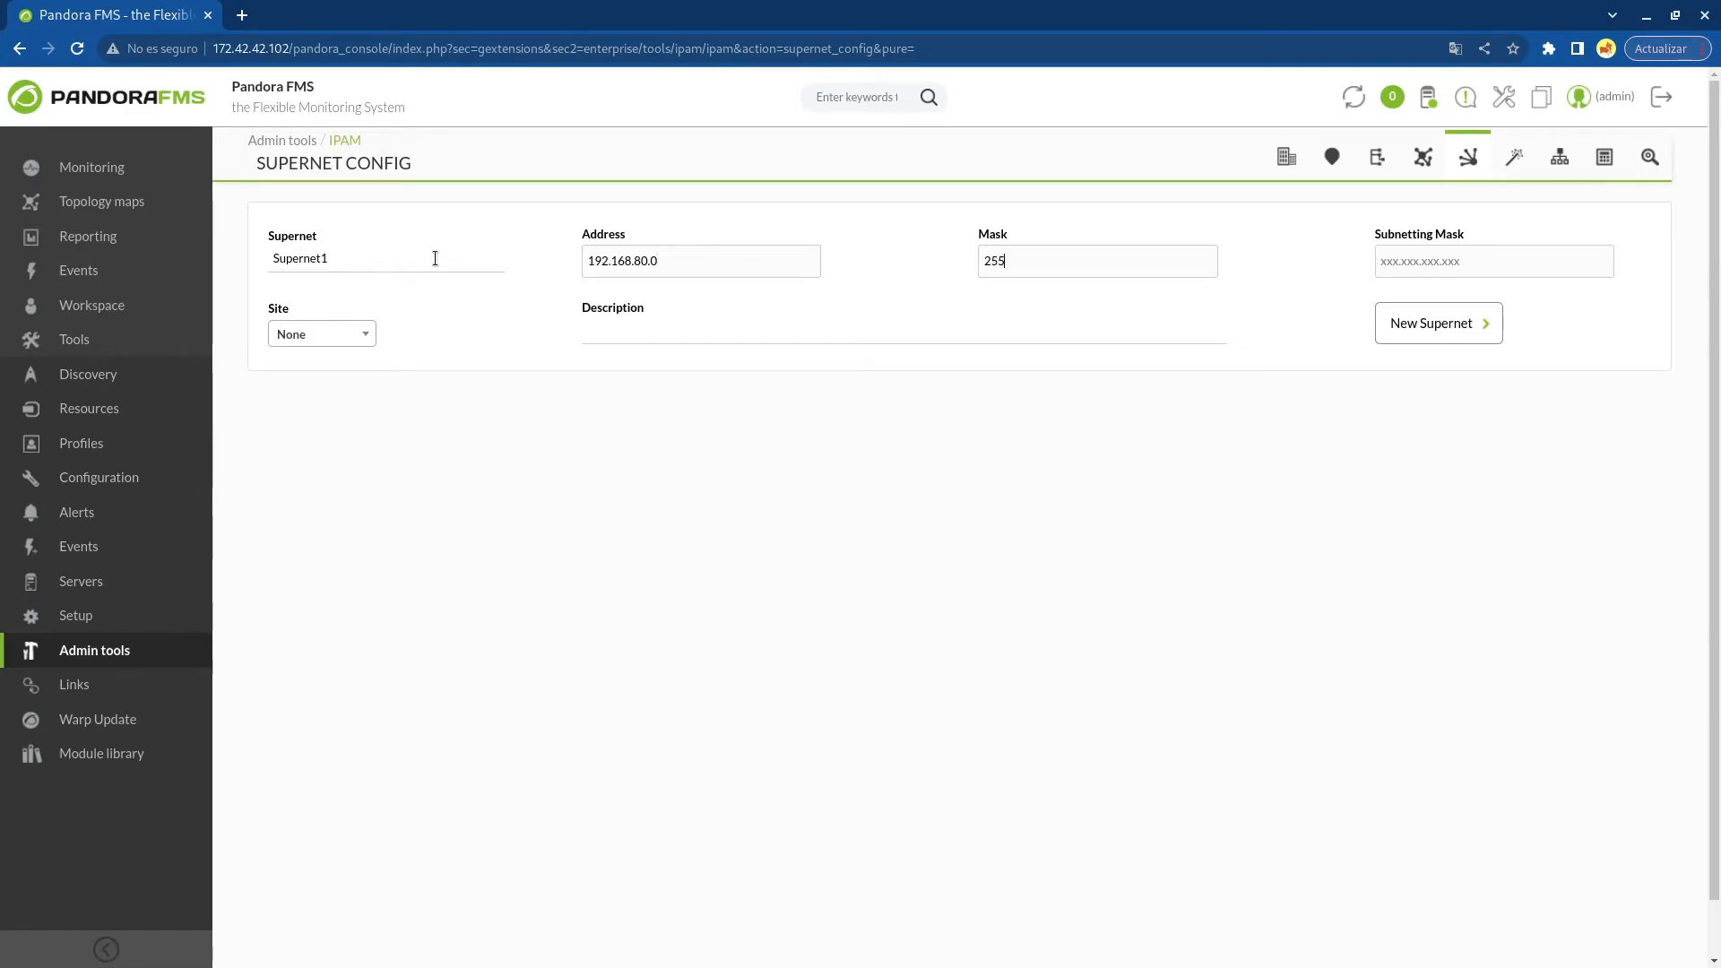
type("5.255.255")
key("BackSpace")
type("4255.255.2")
Set the supernet's site to 1 and create the supernet
left_click(323, 334)
left_click(319, 434)
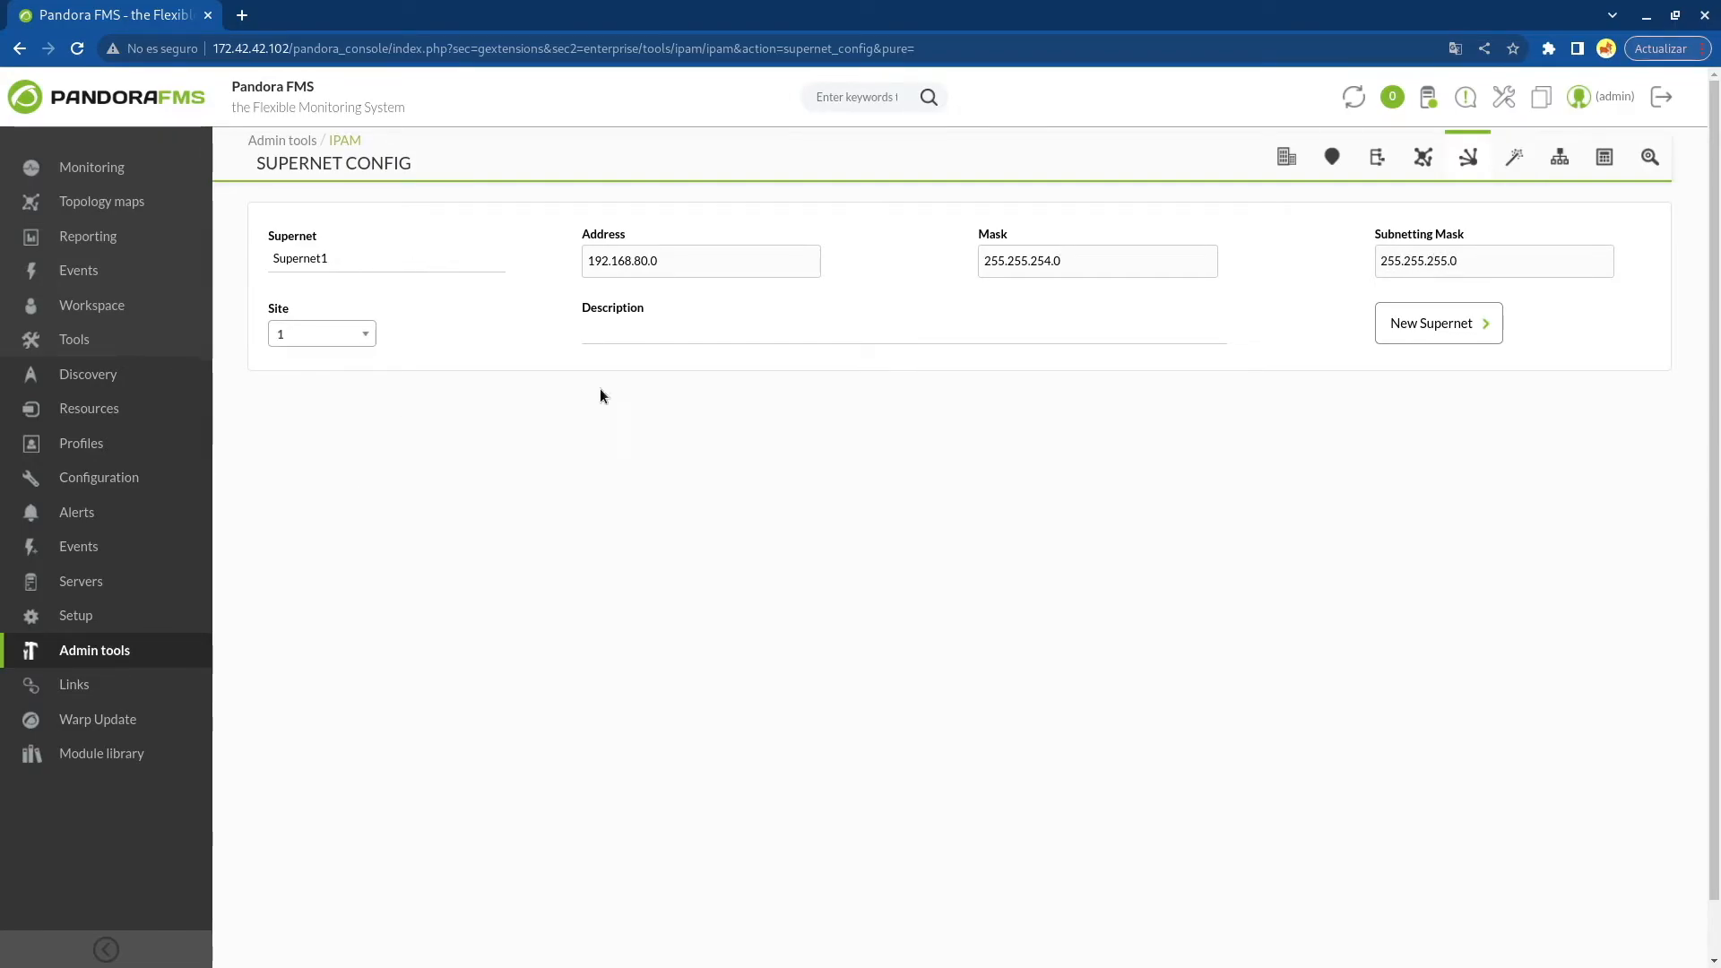
left_click(1454, 342)
left_click(1018, 220)
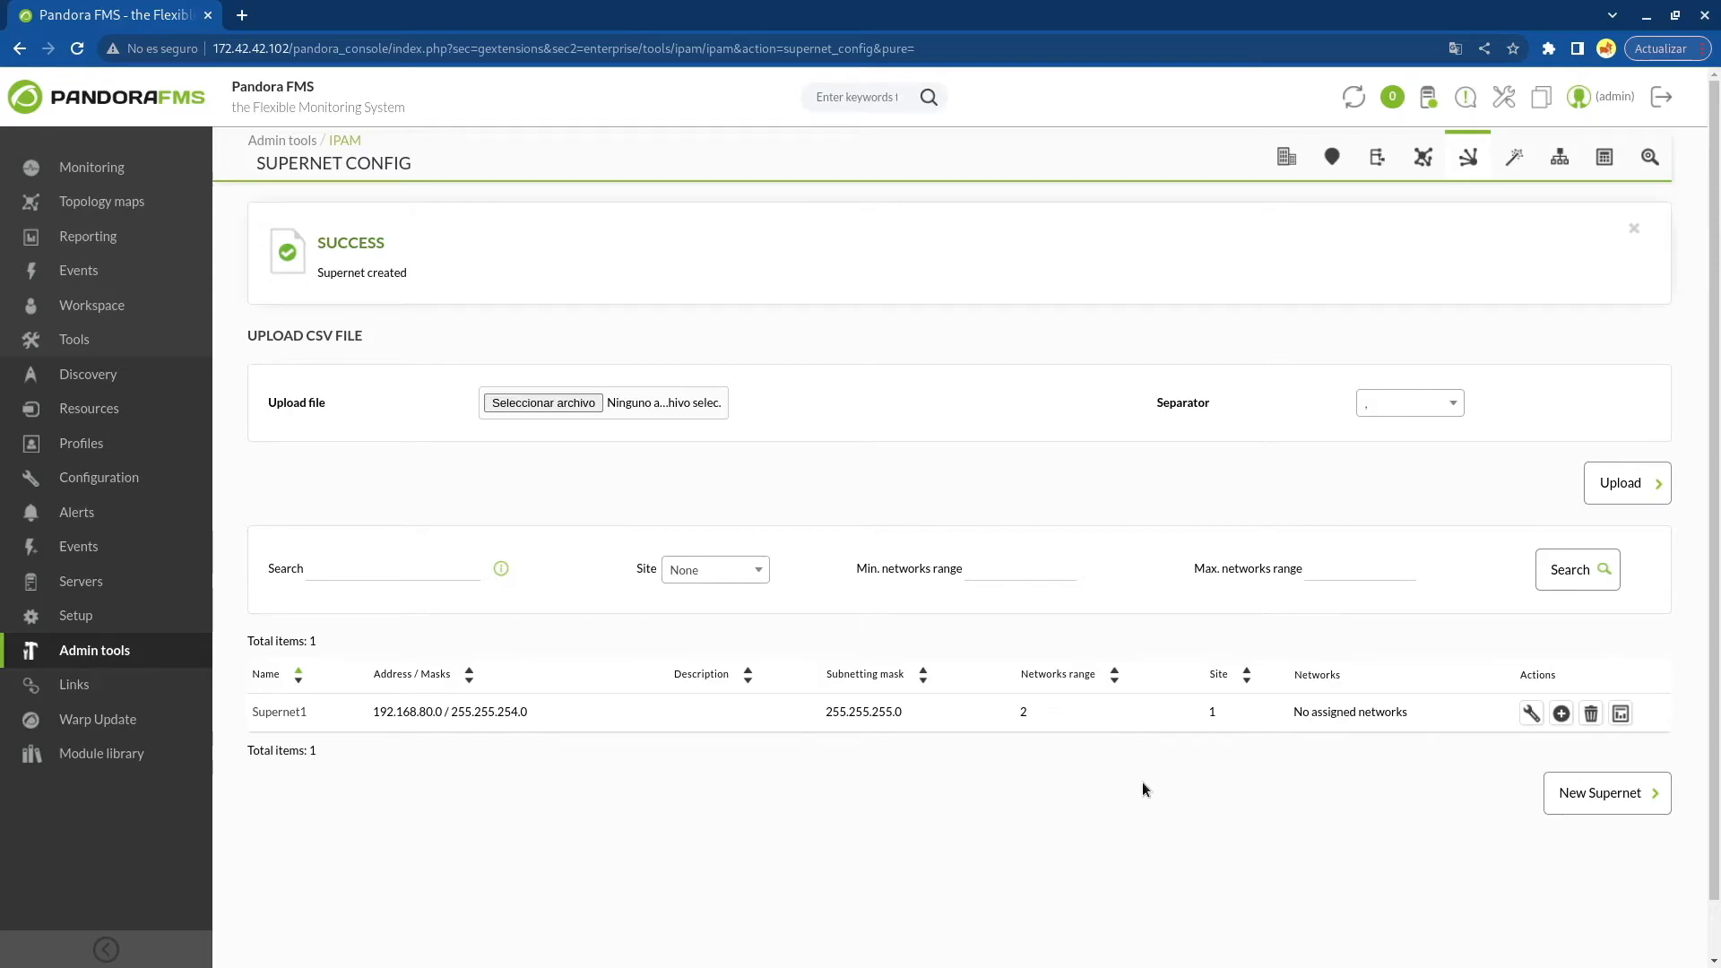
Add the network 192.168.80.0/24 to Supernet1
left_click(1560, 714)
left_click(955, 402)
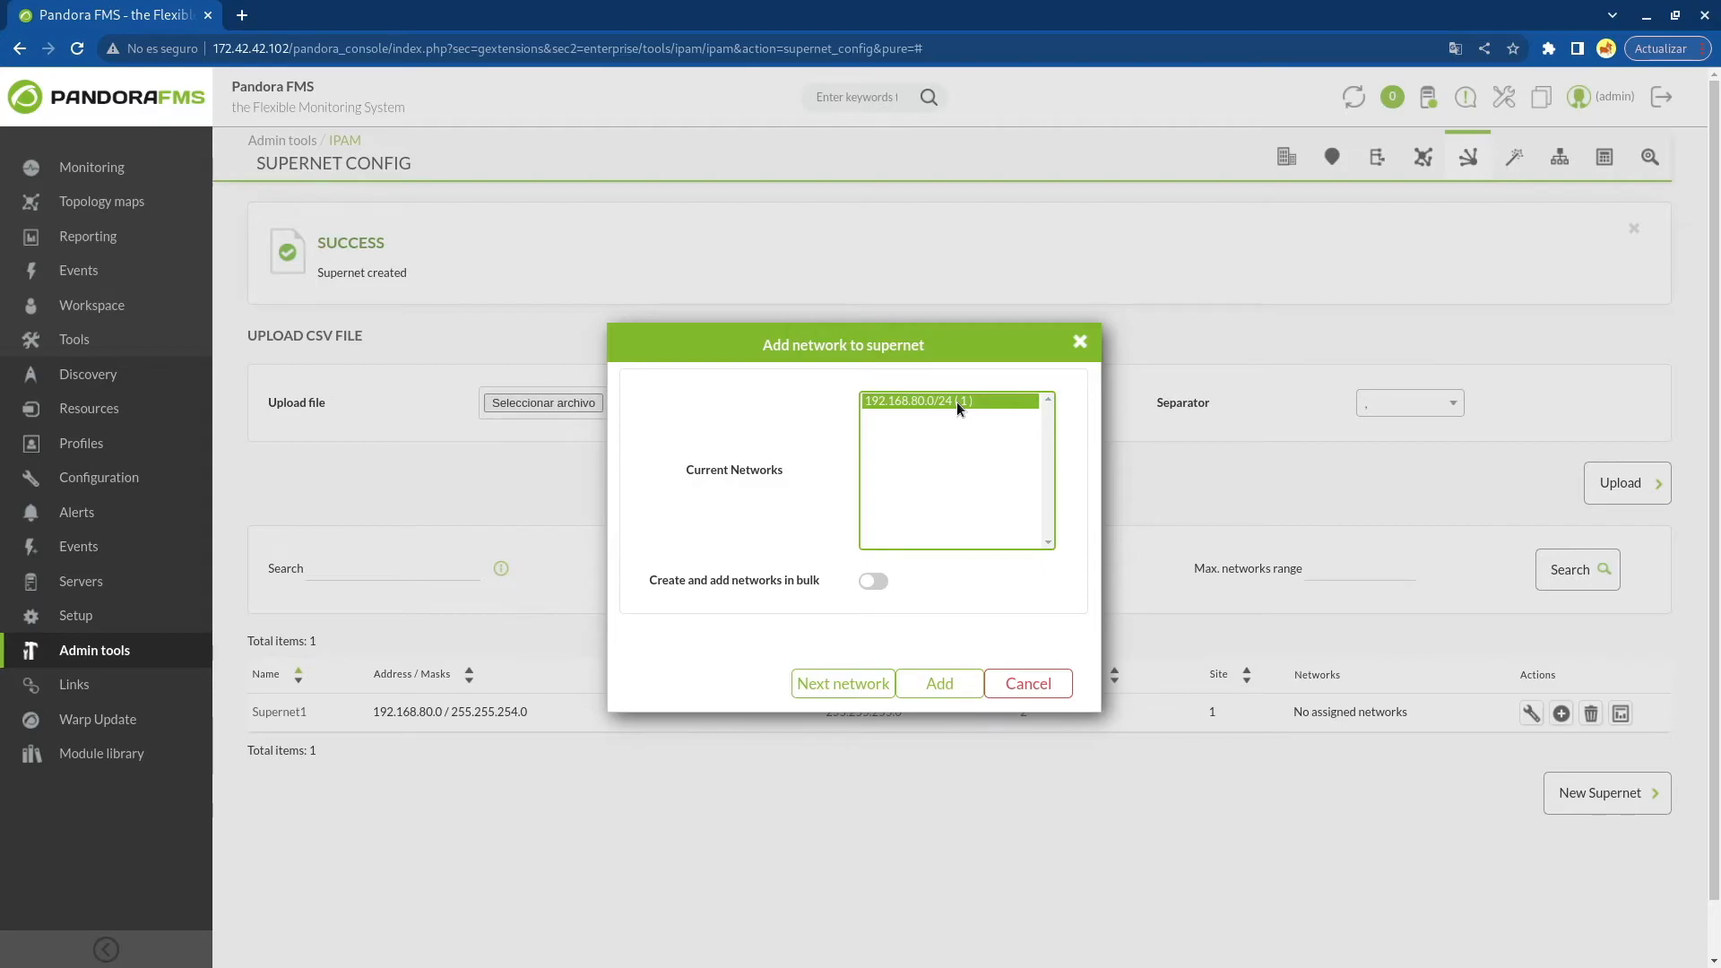
left_click(950, 683)
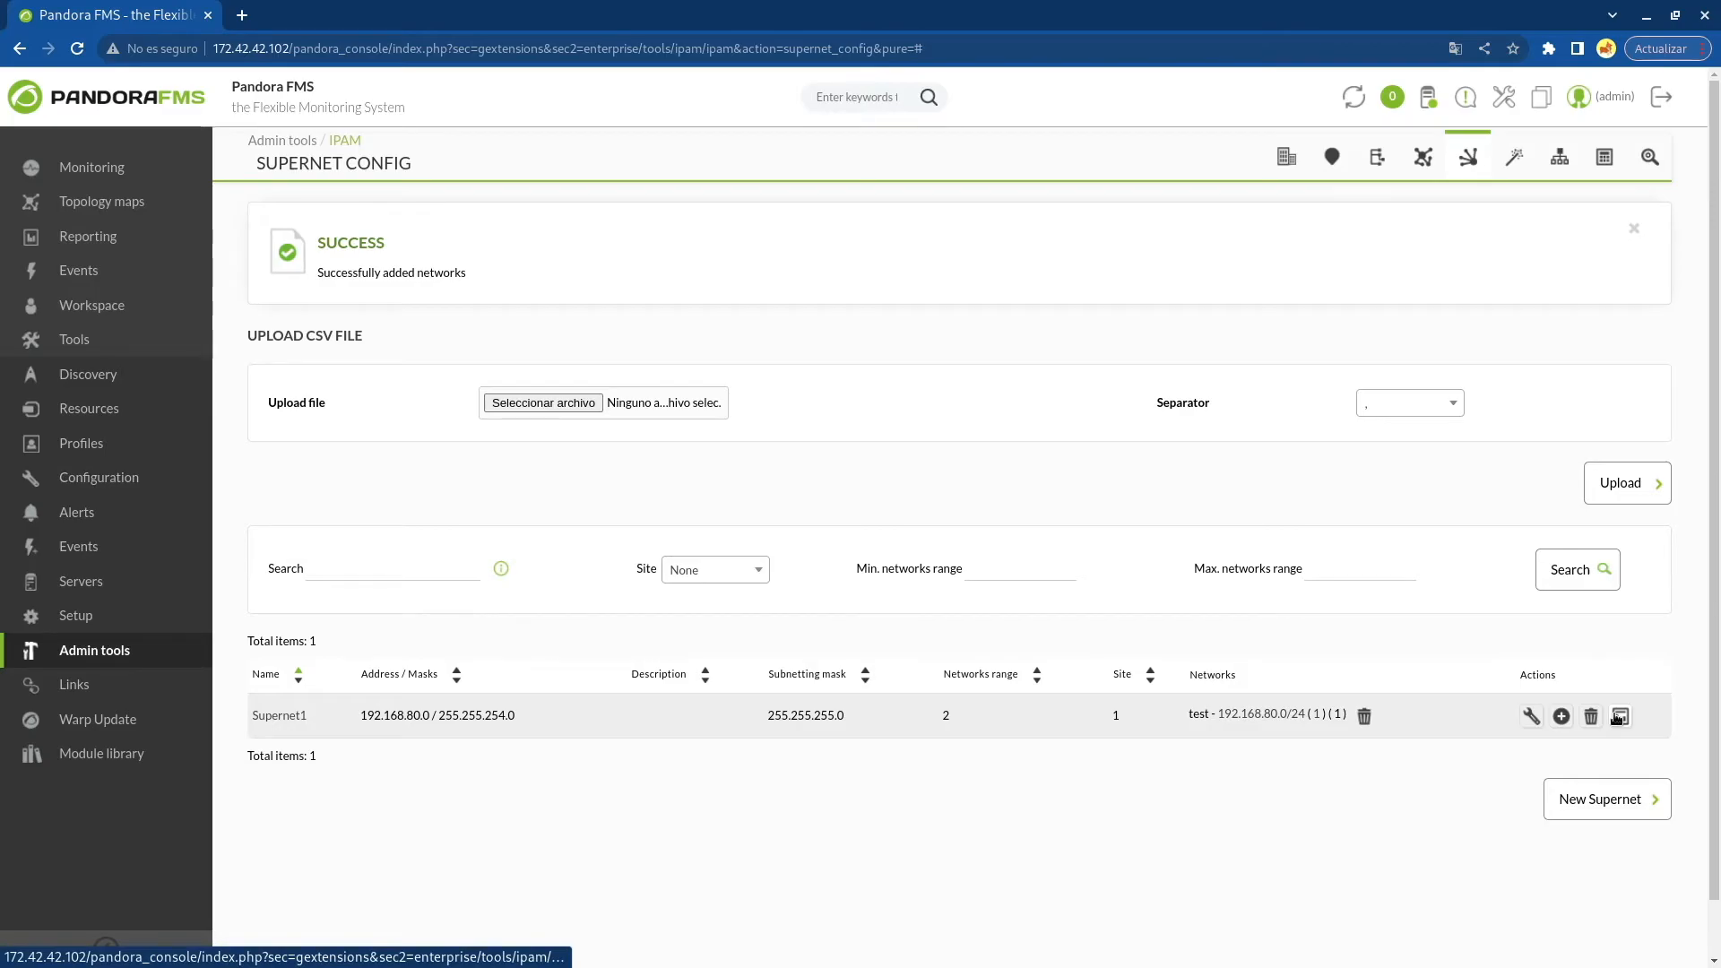
Open Supernet1's statistics in a separate tab and review them
left_click(1618, 717)
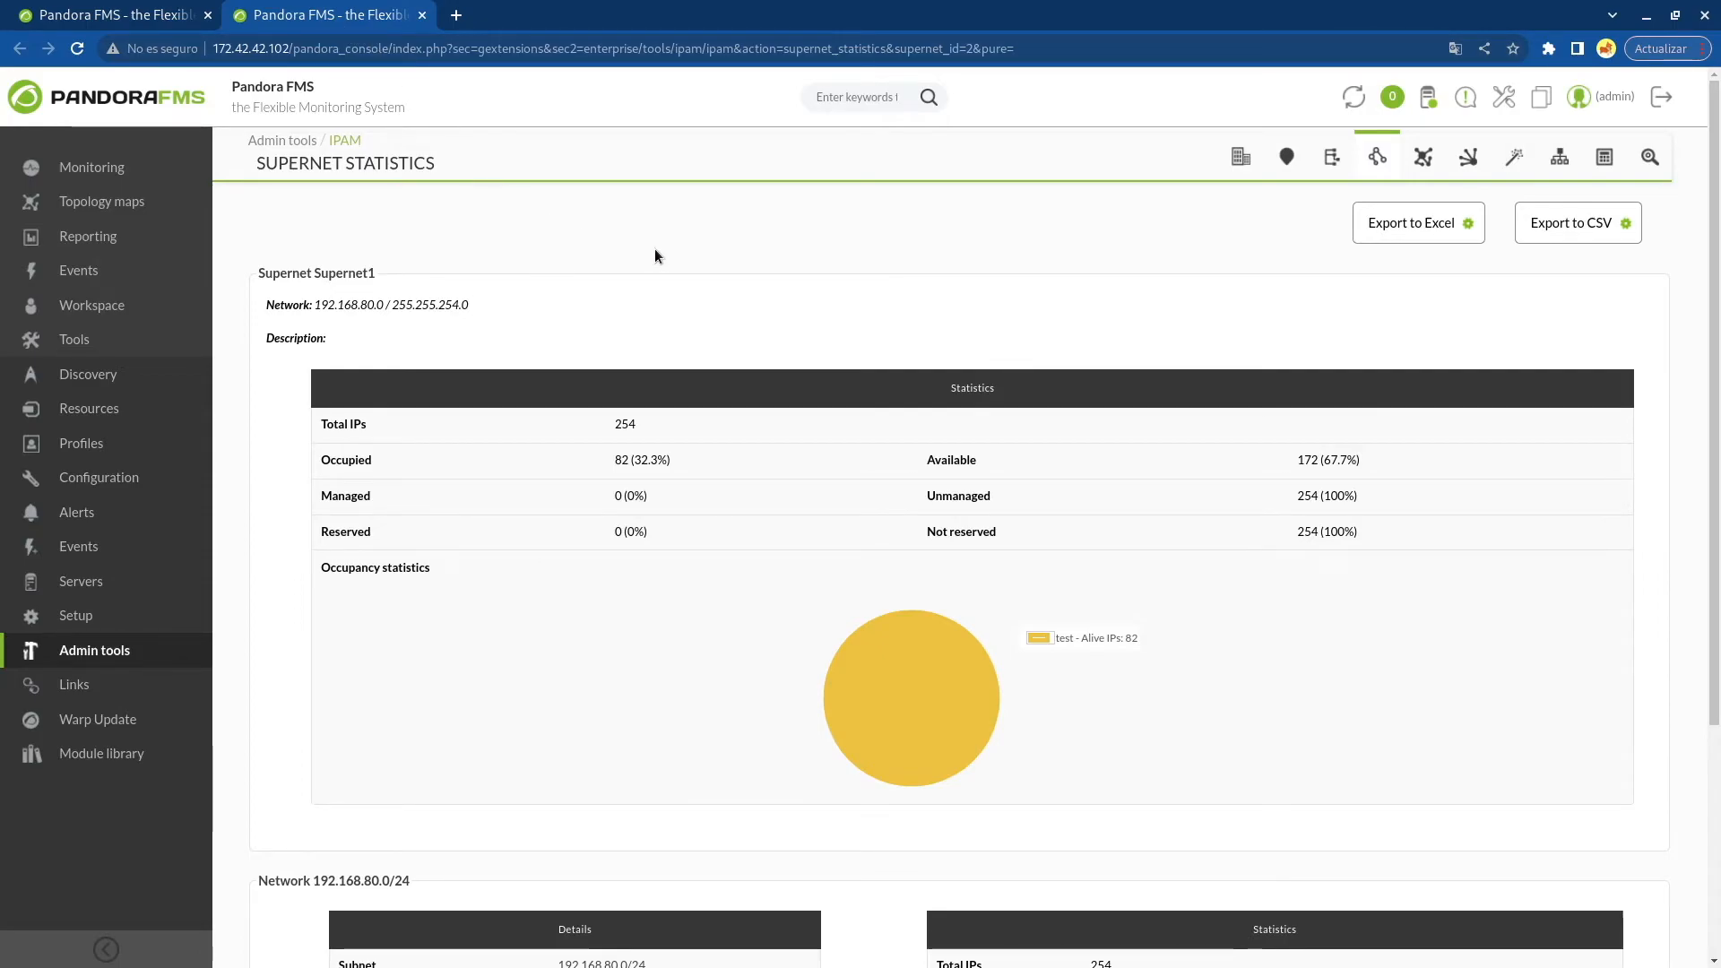
scroll(663, 256, "down", 1)
scroll(686, 292, "down", 1)
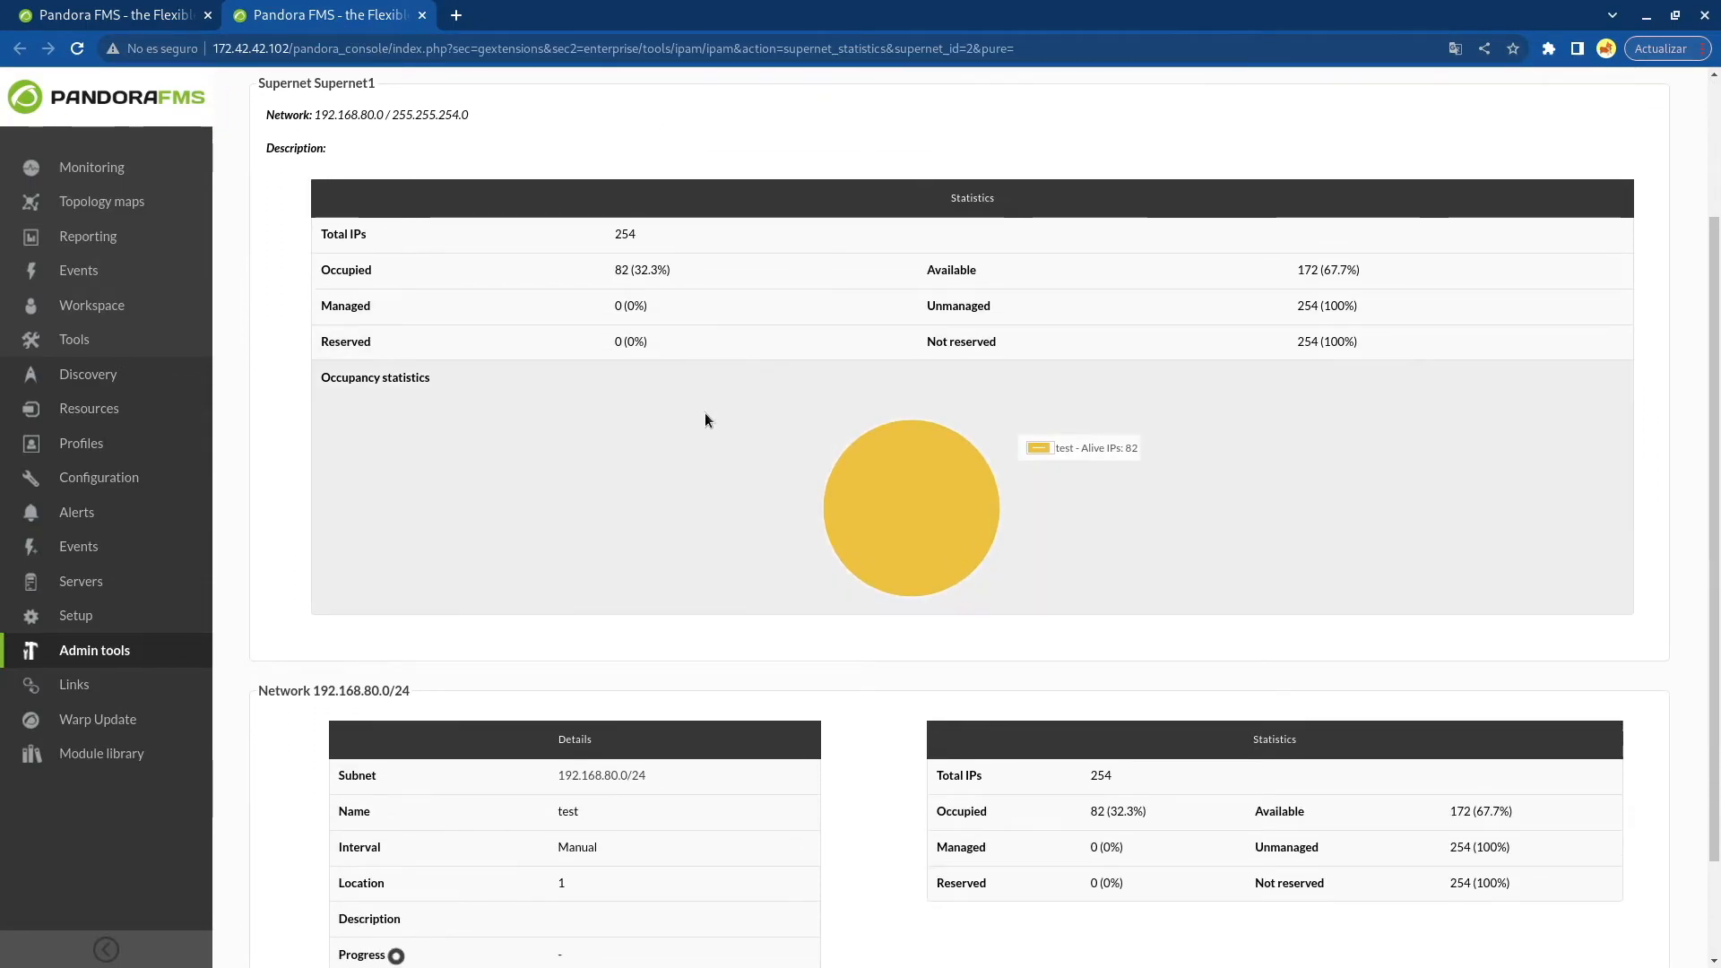
scroll(705, 412, "down", 1)
scroll(705, 420, "down", 1)
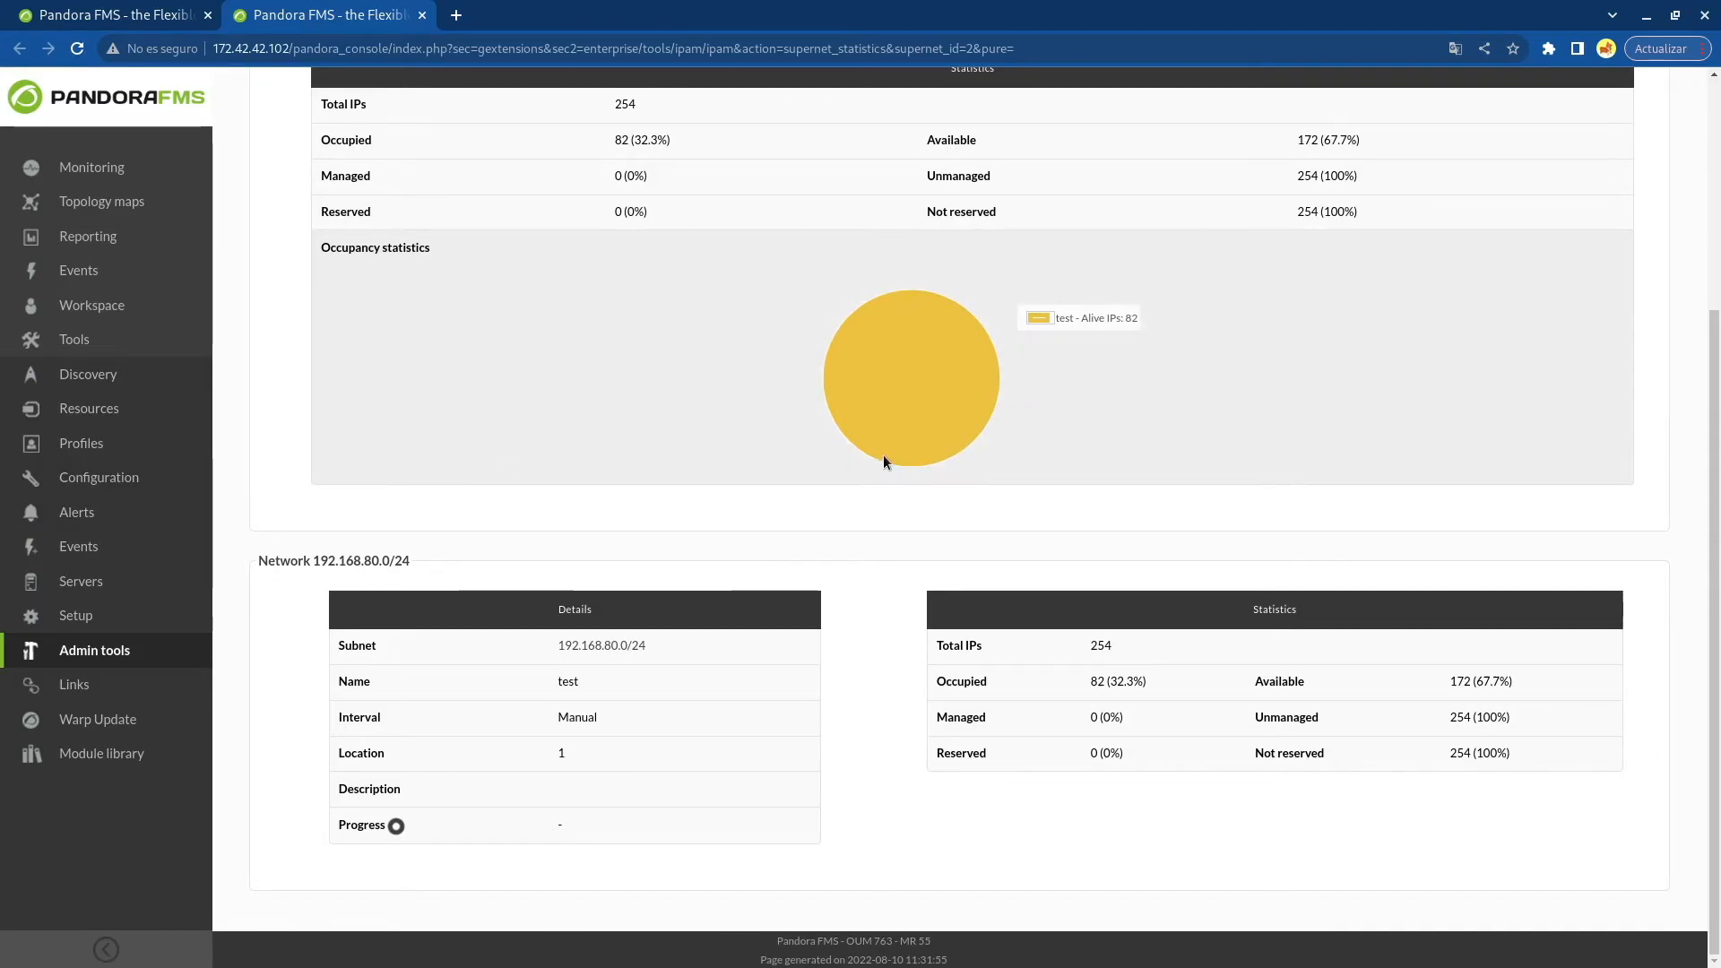
scroll(1293, 439, "up", 4)
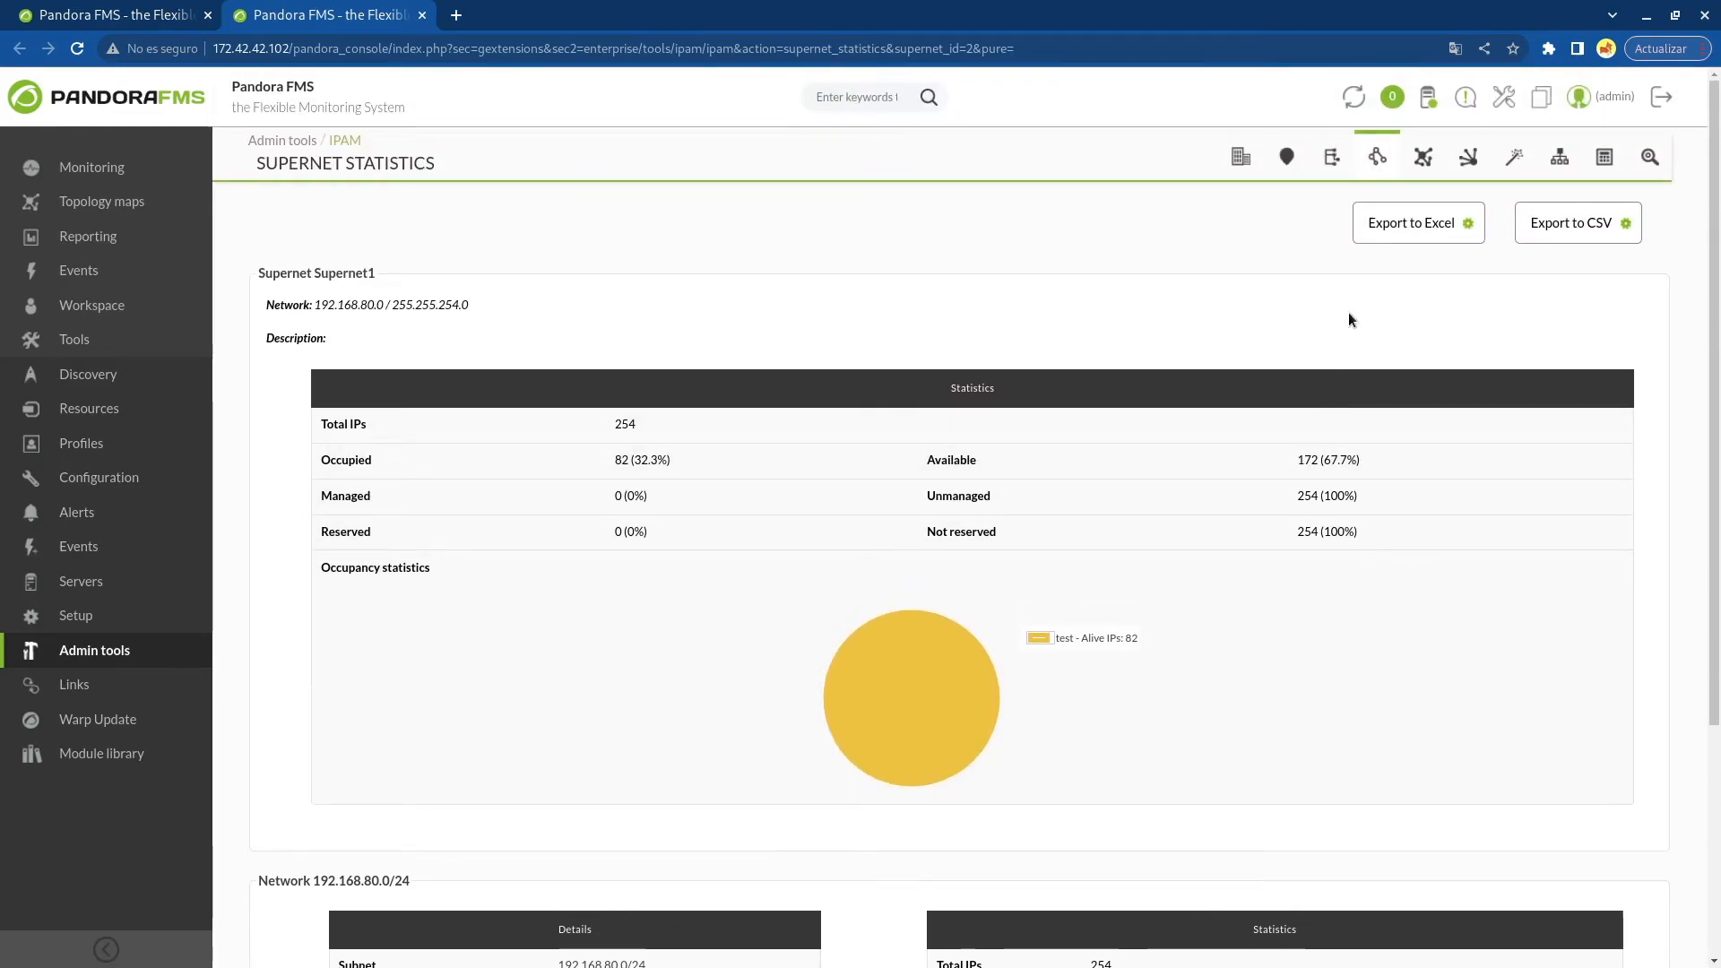
left_click(421, 15)
Open the supernet map and inspect the details of the test network node
left_click(1423, 158)
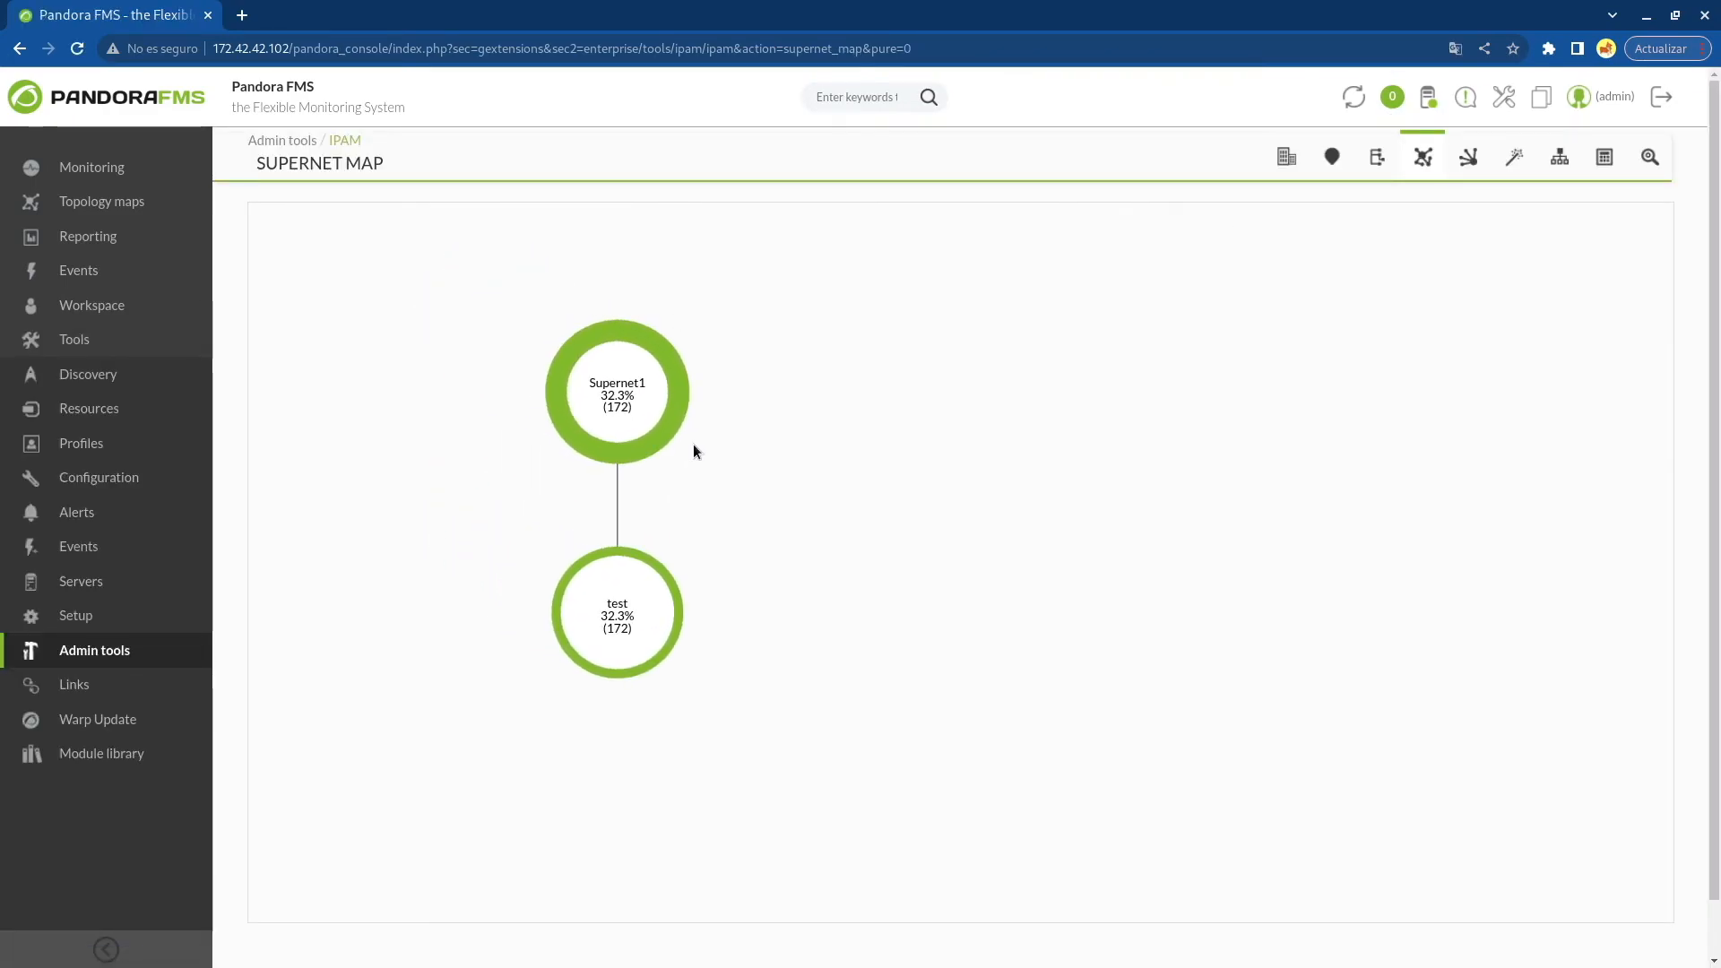
left_click(629, 556)
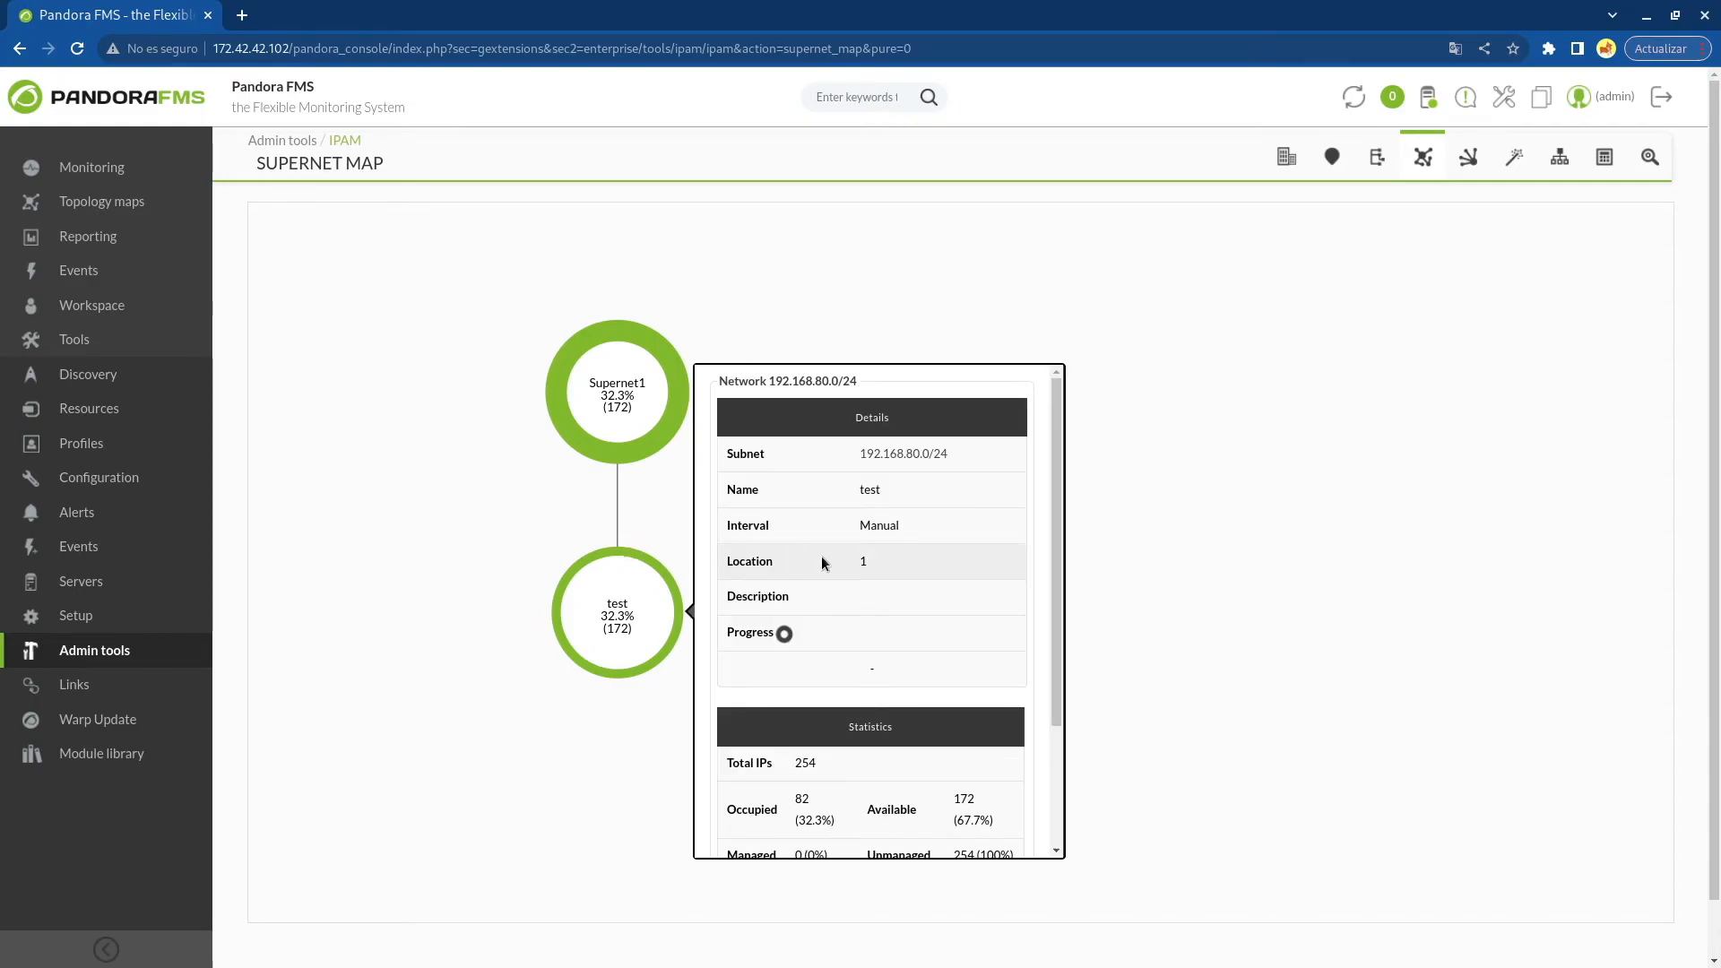
left_click_drag(1054, 476, 1068, 524)
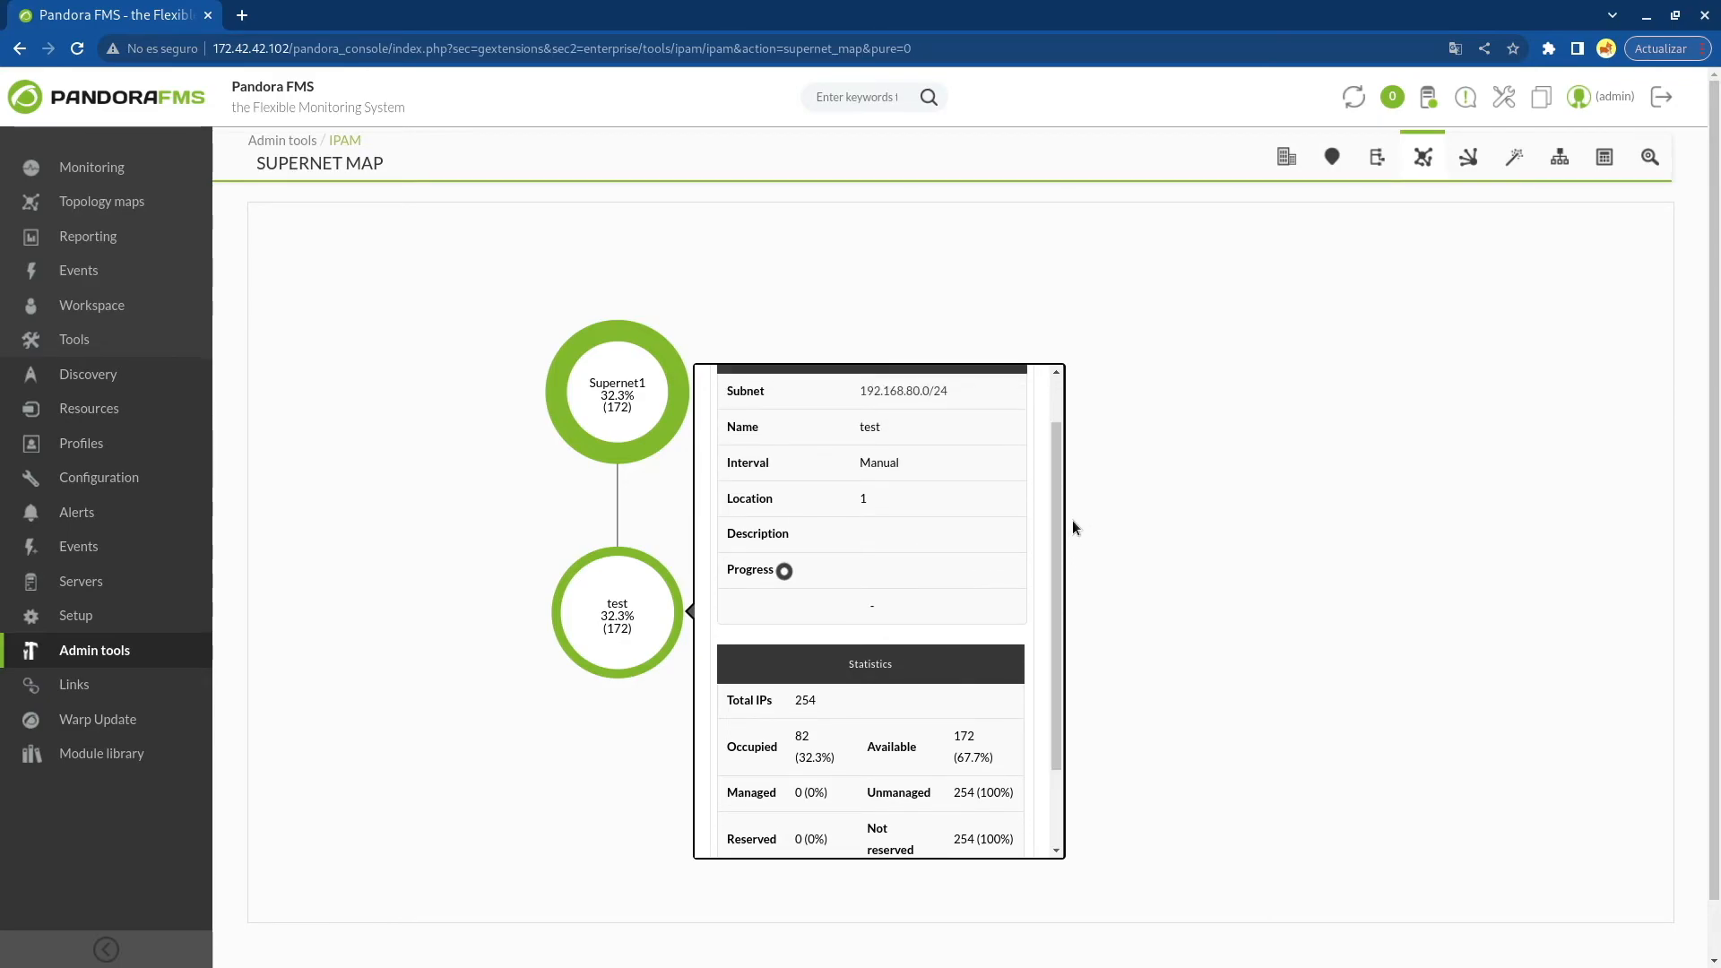
left_click(1165, 487)
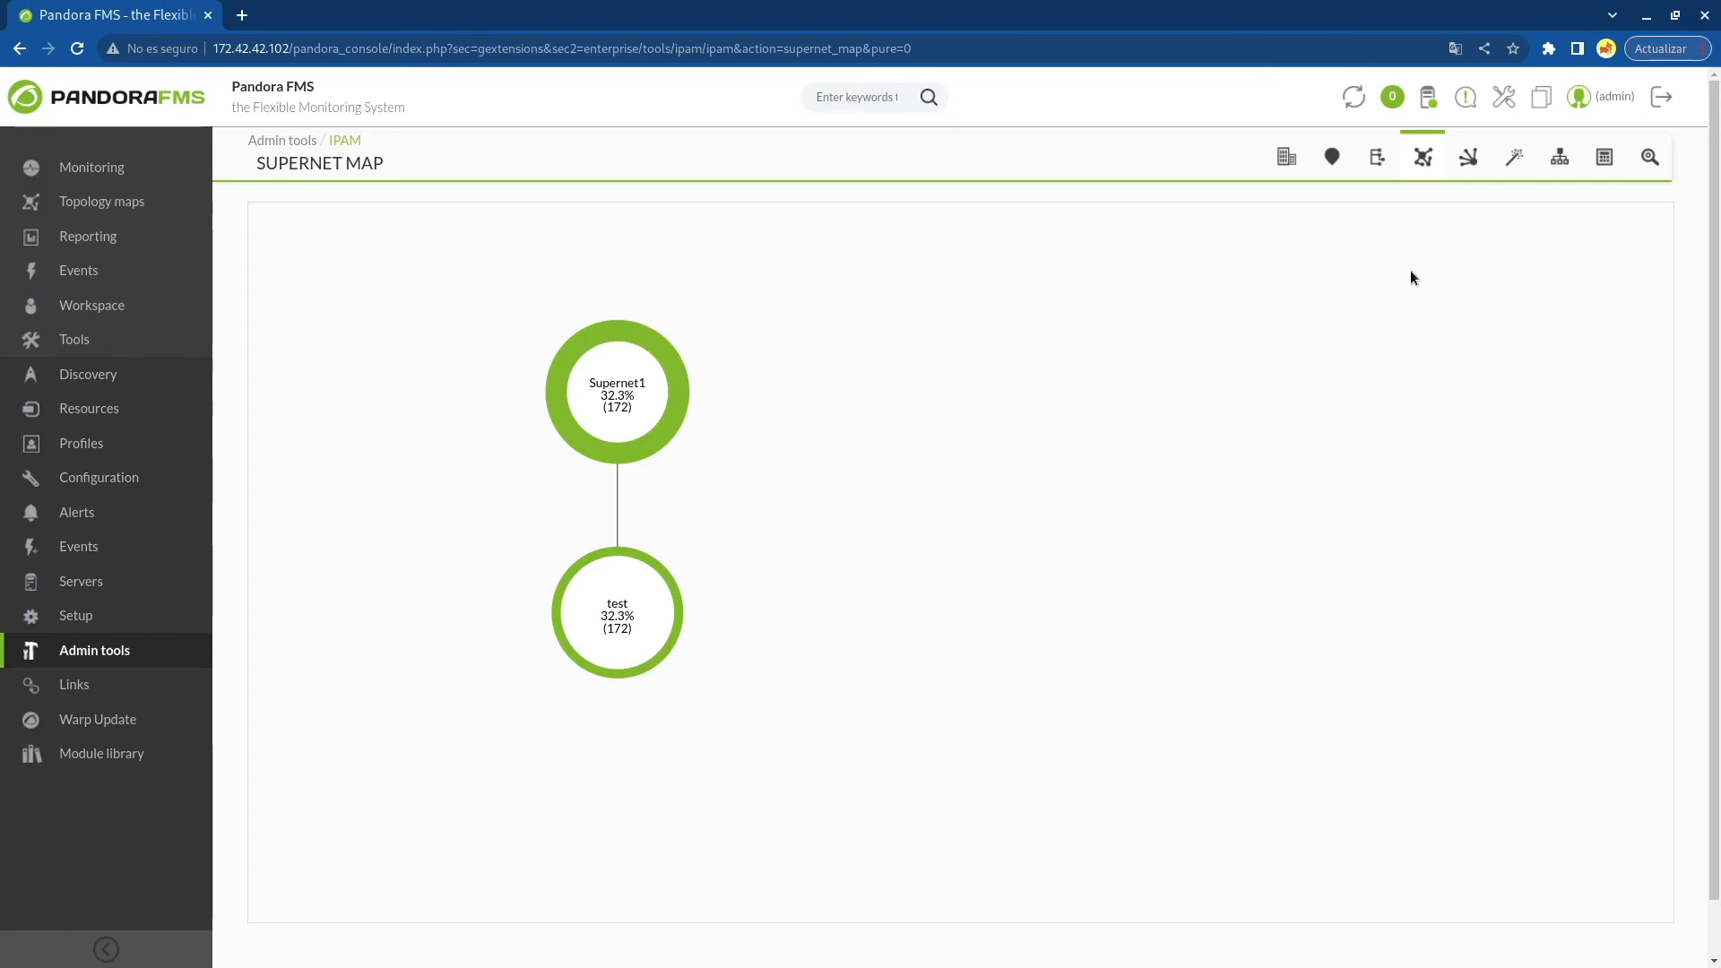
Open the supernet tree view, expand Supernet1 and show its network's details
left_click(1649, 158)
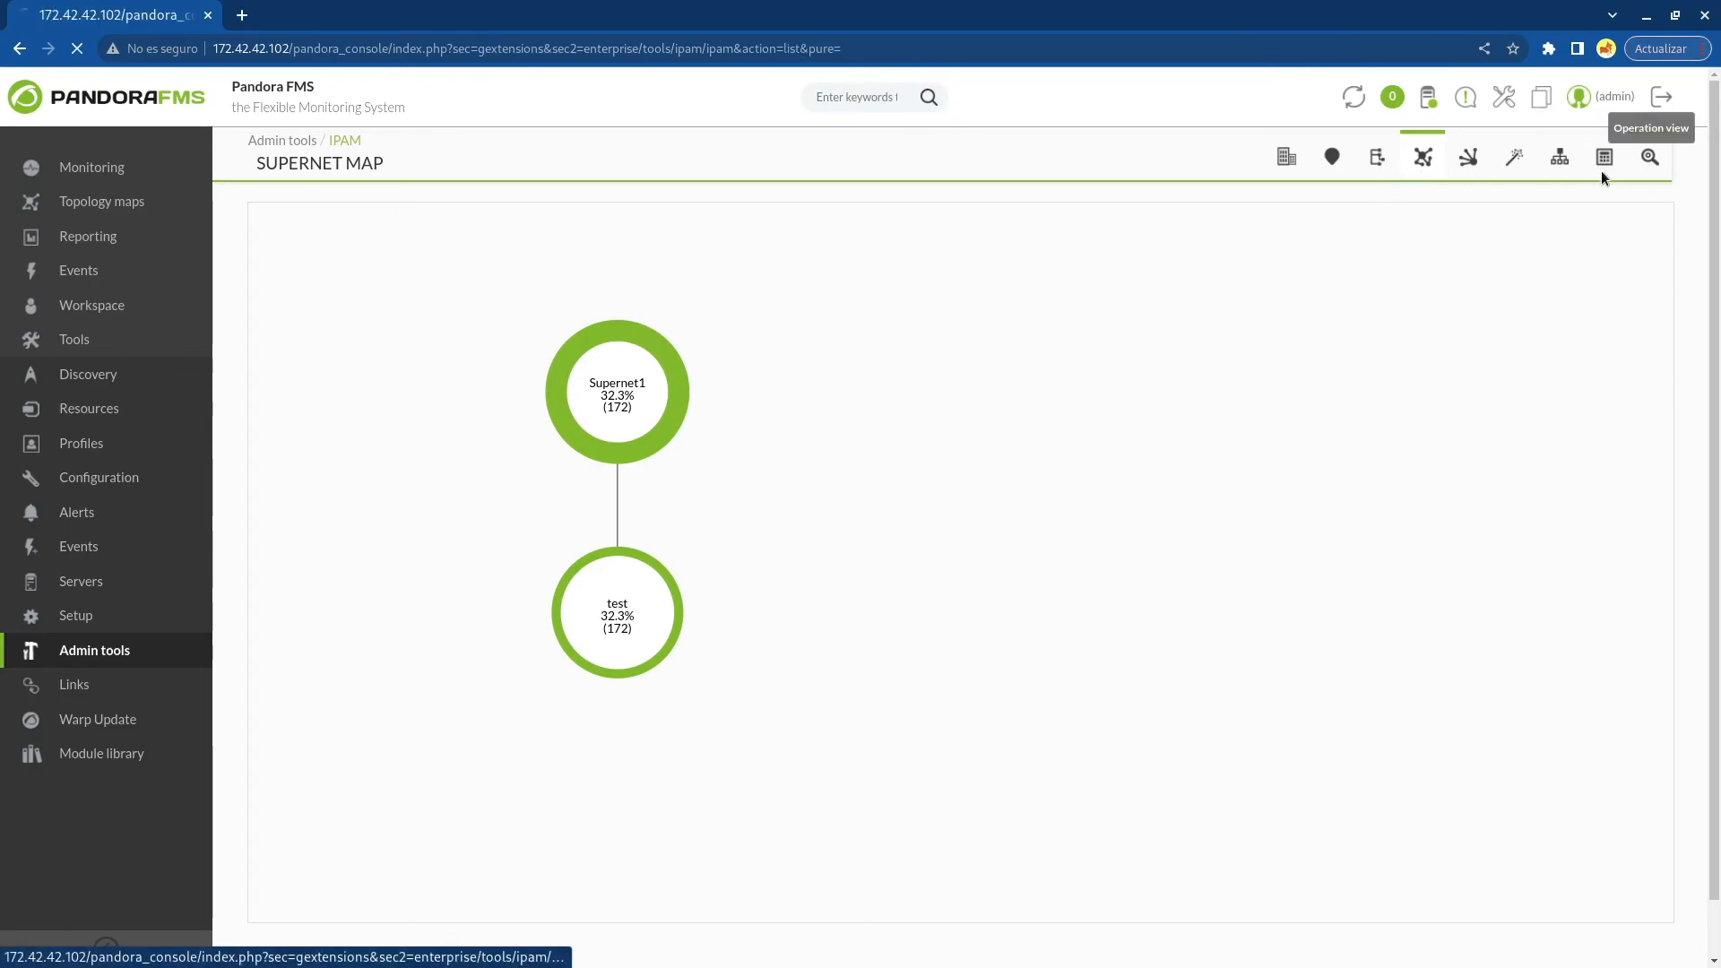
left_click(1377, 157)
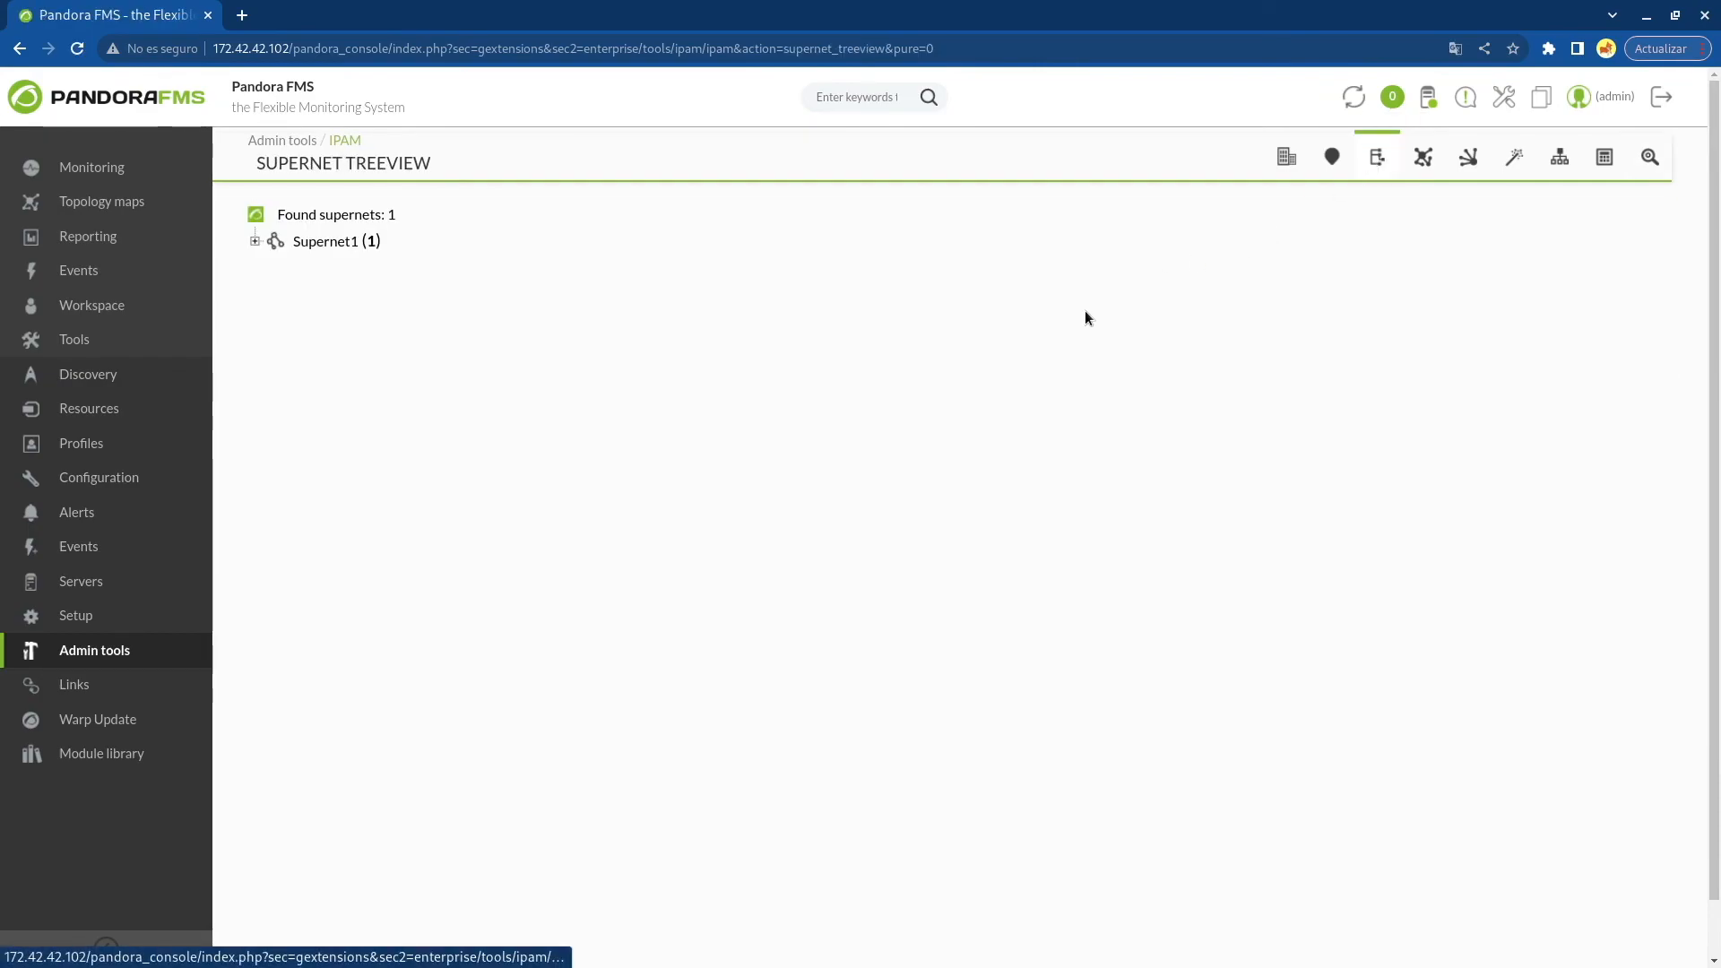
left_click(254, 241)
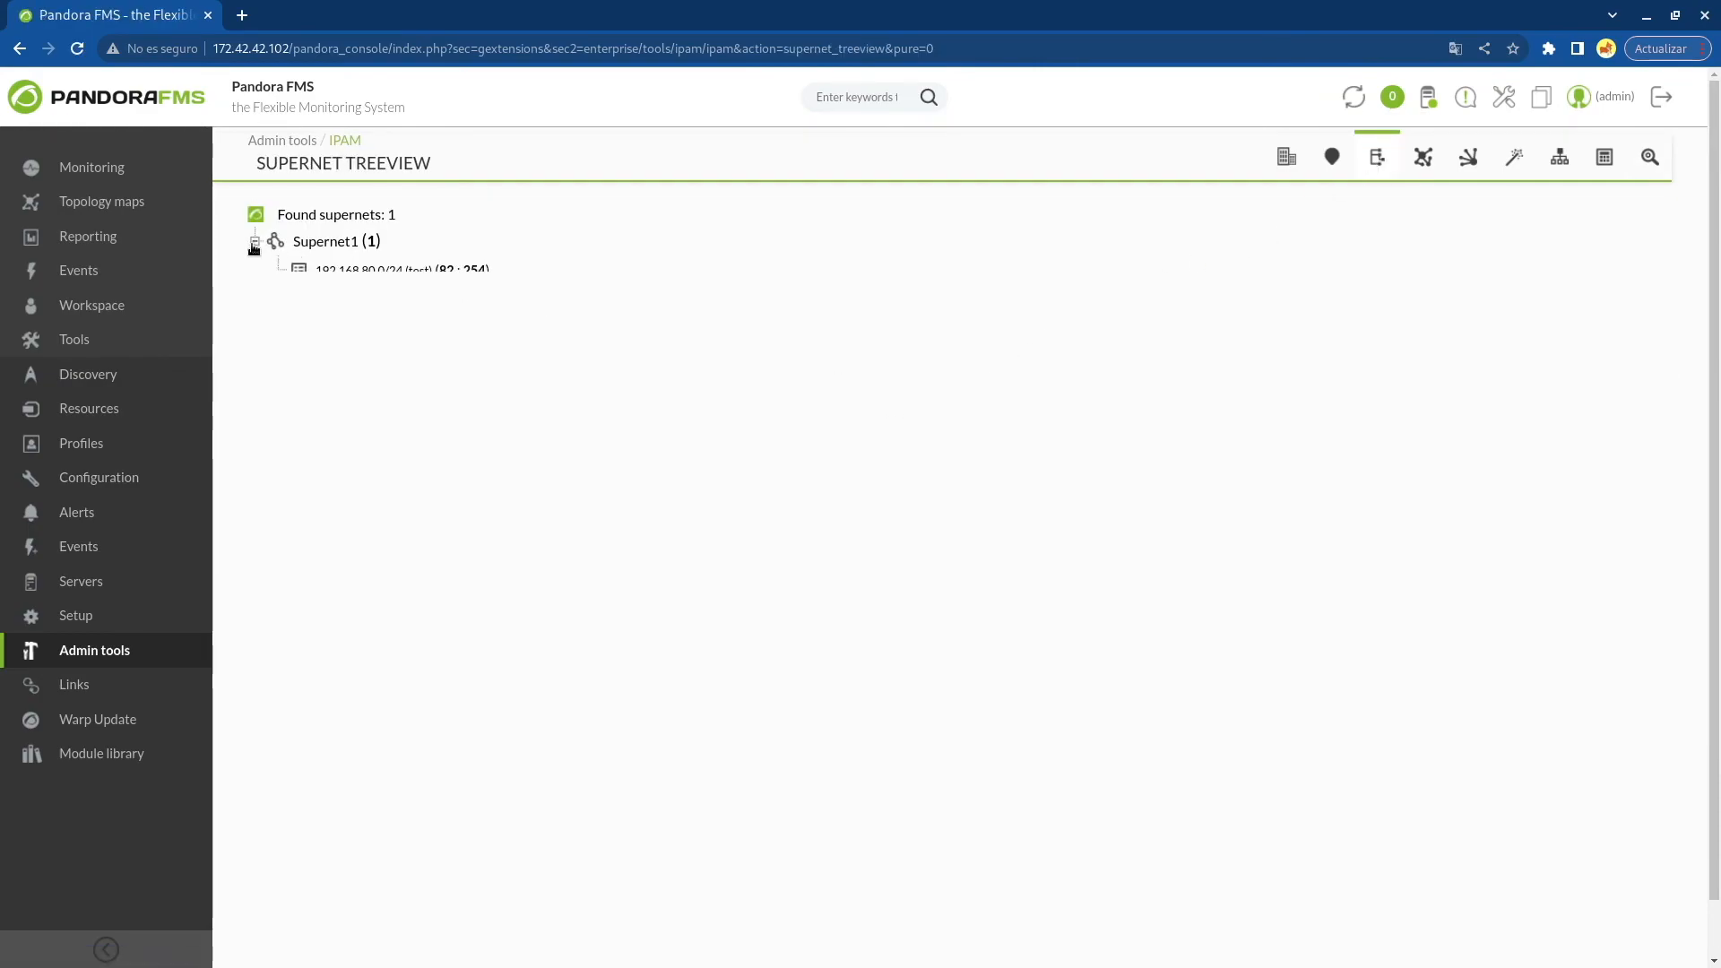
left_click(300, 273)
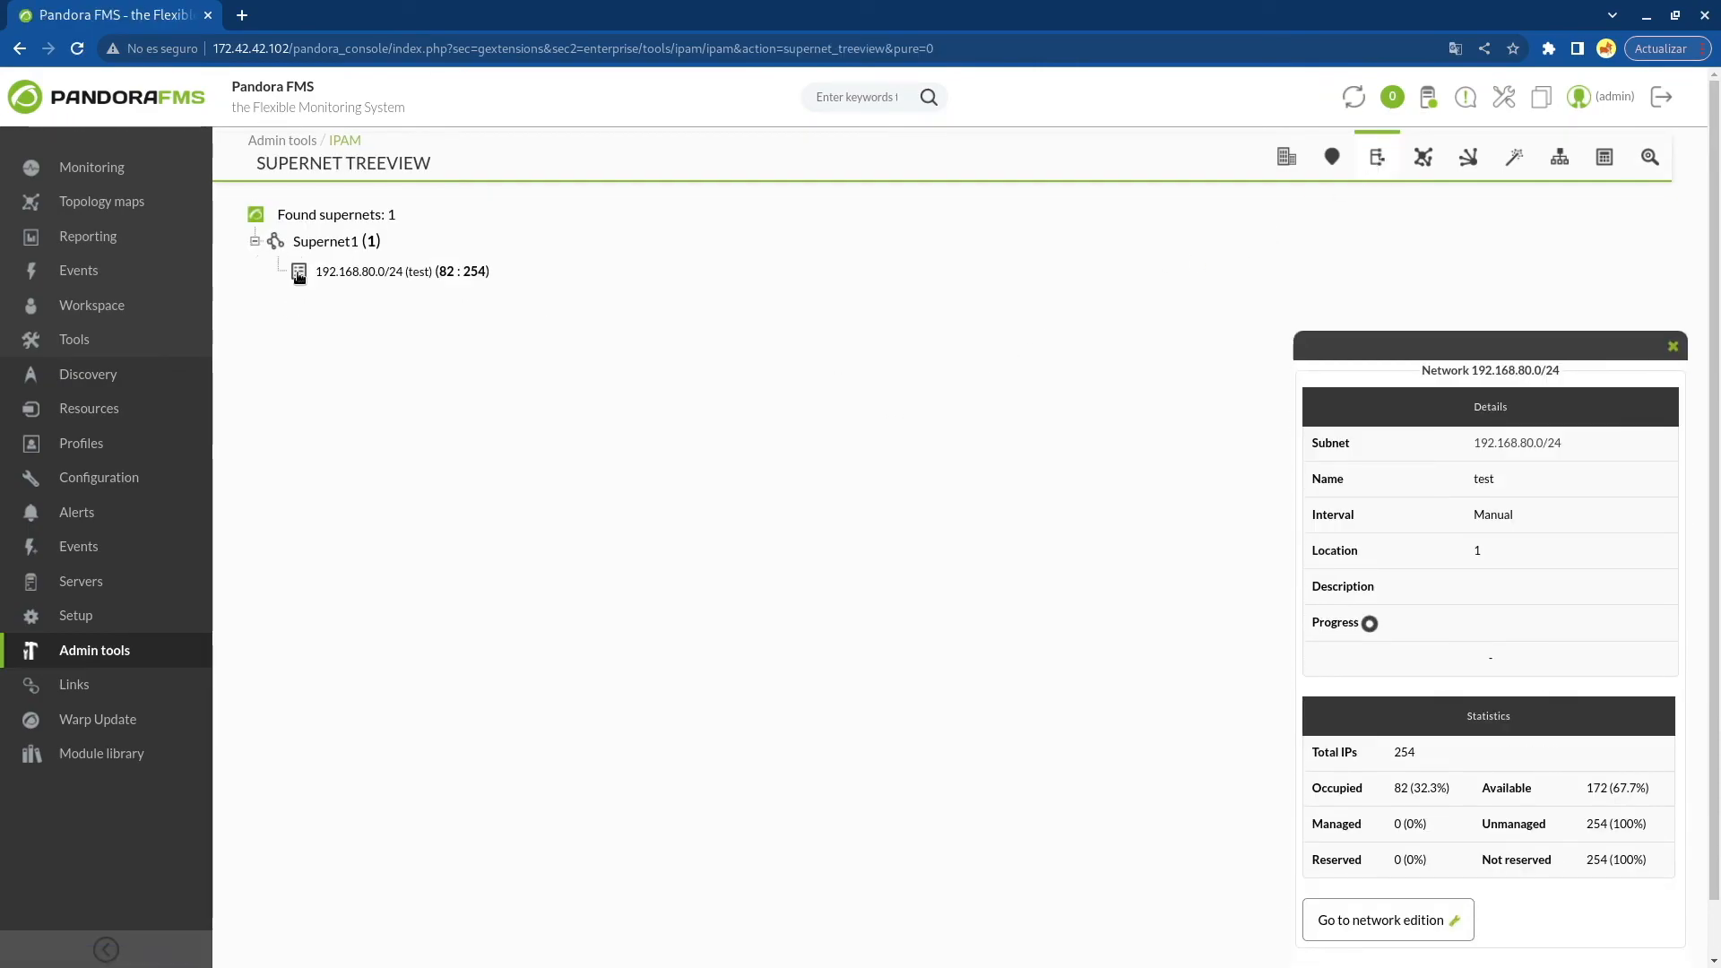